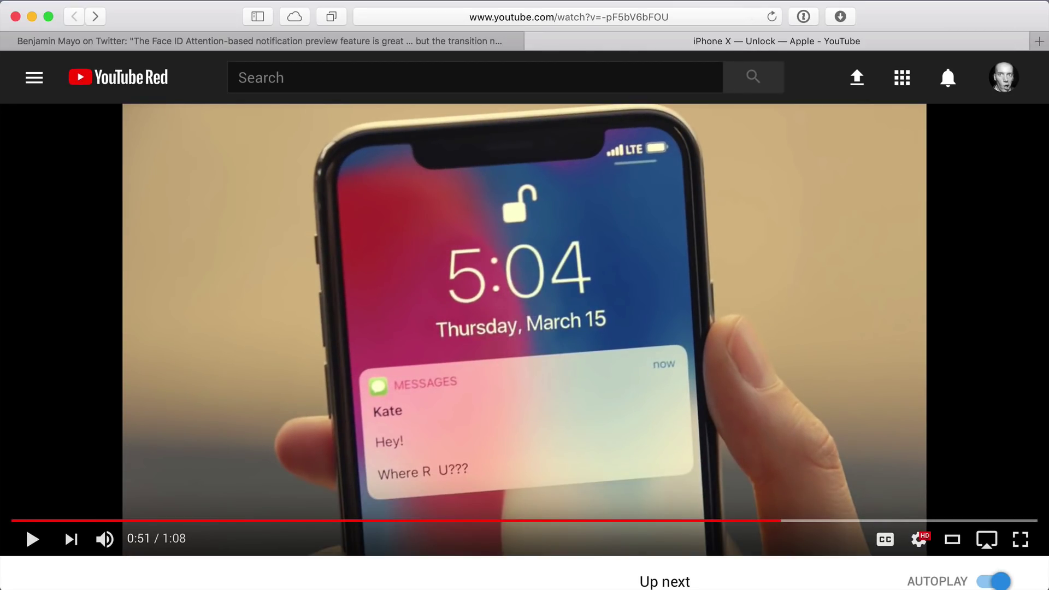
{"action": "key", "text": "comma"}
{"action": "key", "text": "comma"}
{"action": "key", "text": "comma"}
{"action": "key", "text": "comma"}
{"action": "key", "text": "comma"}
{"action": "key", "text": "comma"}
{"action": "key", "text": "comma"}
{"action": "key", "text": "comma"}
{"action": "key", "text": "comma"}
{"action": "key", "text": "comma"}
{"action": "key", "text": "comma"}
{"action": "key", "text": "comma"}
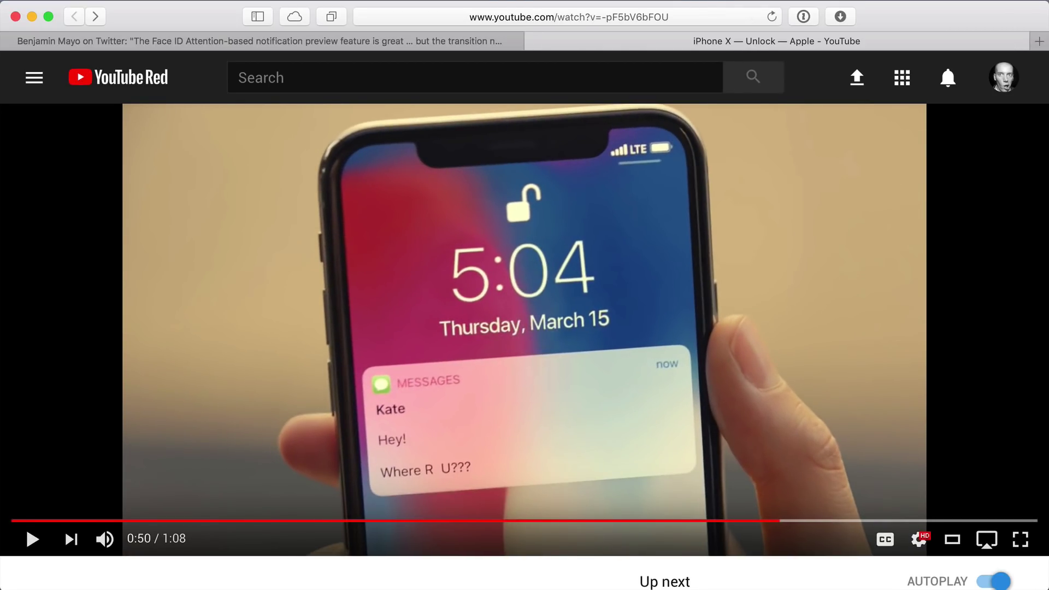
{"action": "key", "text": "comma"}
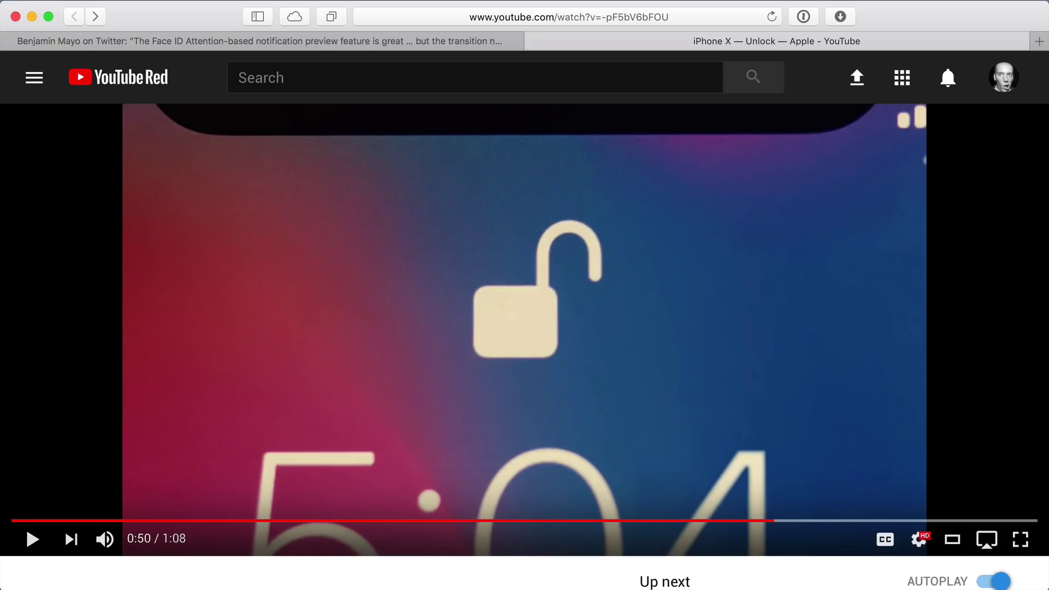
{"action": "key", "text": "comma"}
{"action": "key", "text": "comma"}
{"action": "key", "text": "comma"}
{"action": "key", "text": "comma"}
{"action": "key", "text": "comma"}
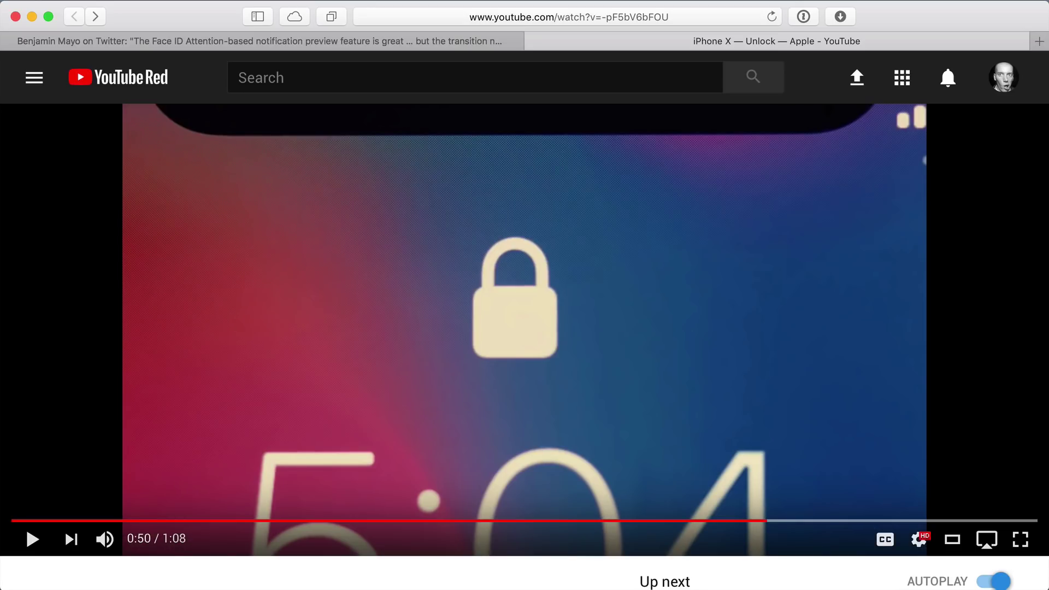
{"action": "key", "text": "period"}
{"action": "key", "text": "period"}
{"action": "key", "text": "period"}
{"action": "key", "text": "period"}
{"action": "key", "text": "period"}
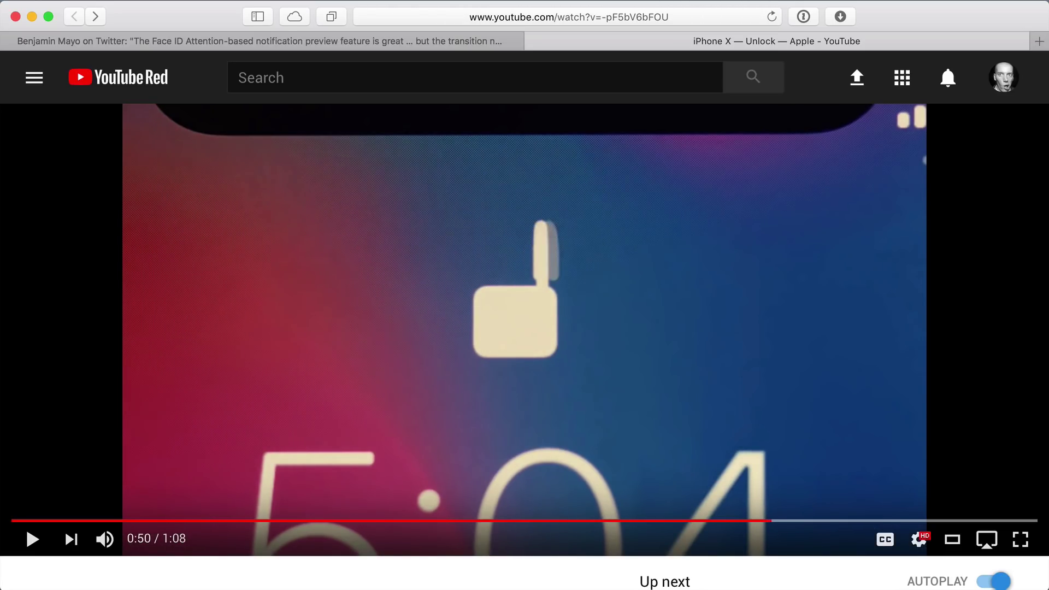
{"action": "key", "text": "period"}
{"action": "key", "text": "period"}
{"action": "key", "text": "period"}
{"action": "key", "text": "period"}
{"action": "key", "text": "period"}
{"action": "key", "text": "period"}
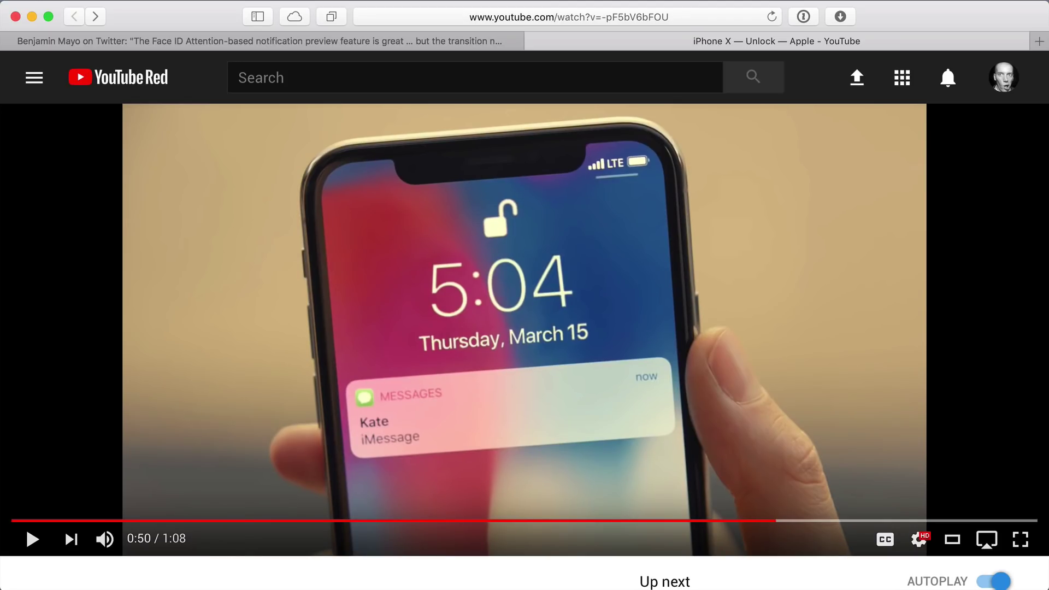
{"action": "key", "text": "period"}
{"action": "key", "text": "period"}
{"action": "key", "text": "period"}
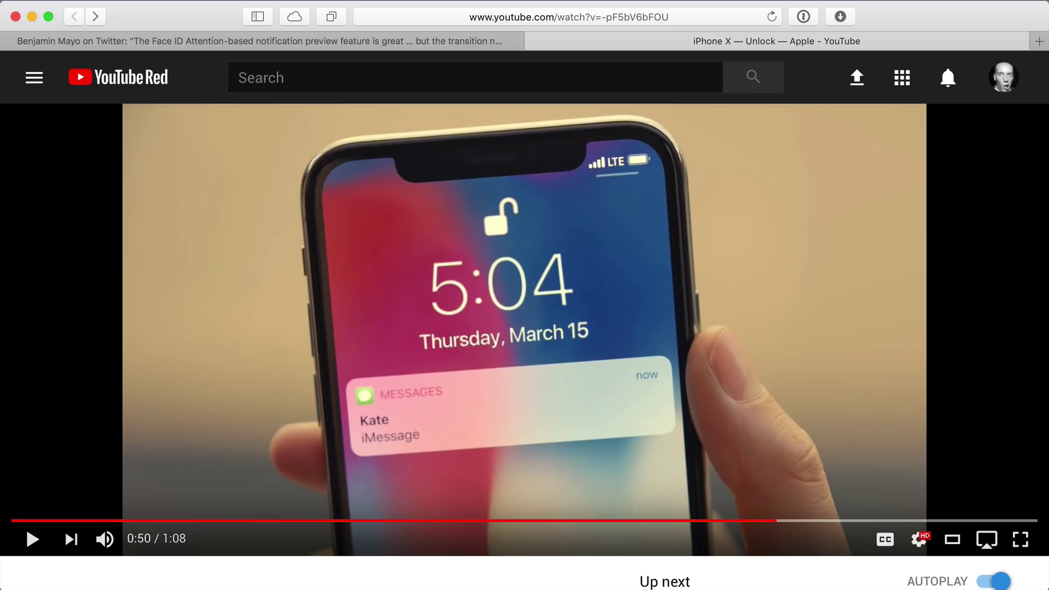
{"action": "key", "text": "period"}
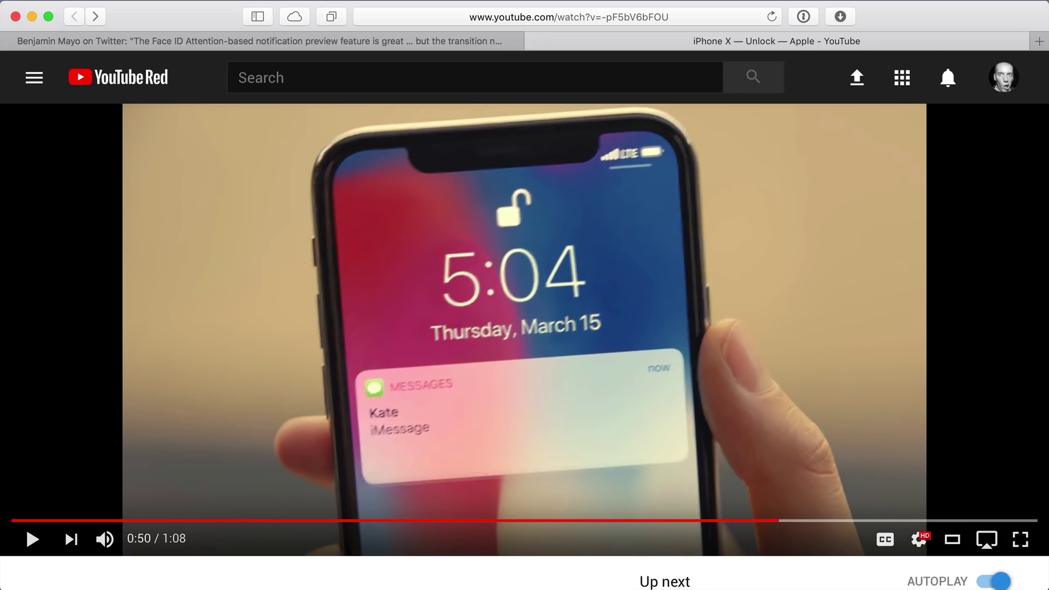
{"action": "key", "text": "period"}
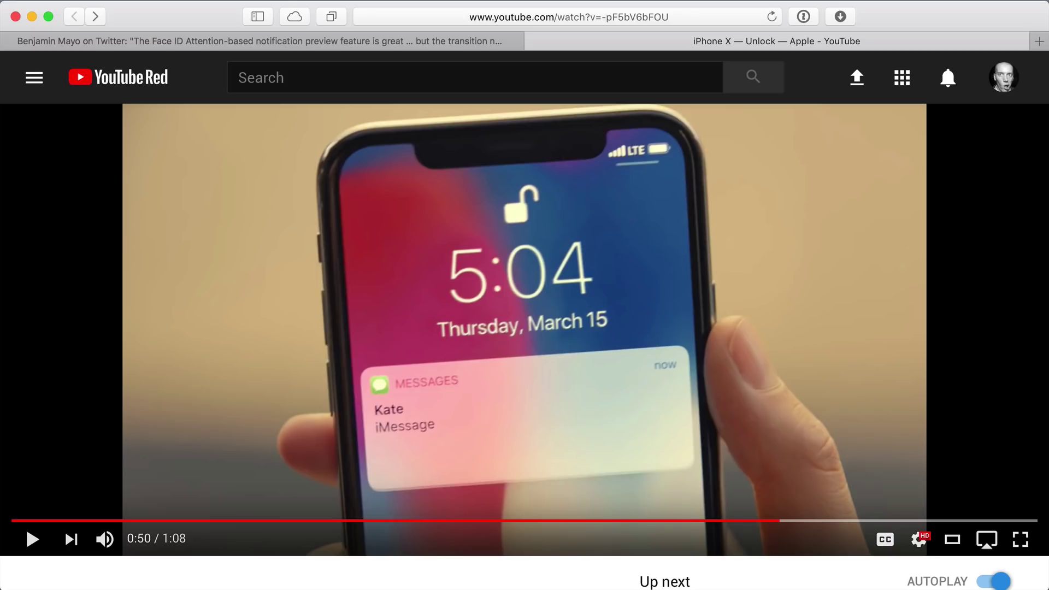
{"action": "key", "text": "period"}
{"action": "key", "text": "comma"}
{"action": "key", "text": "period"}
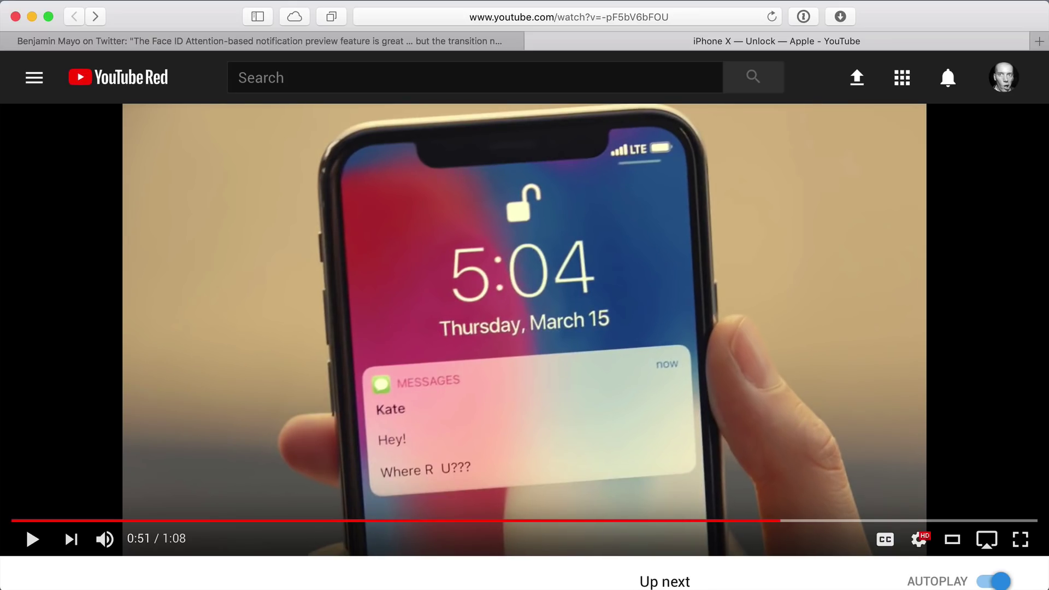
{"action": "key", "text": "comma"}
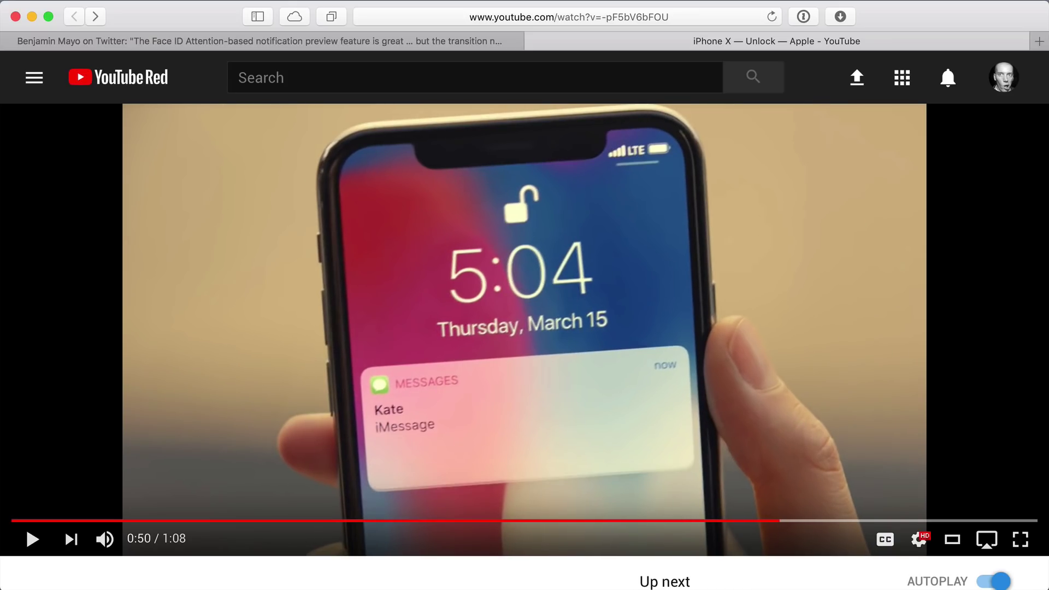
{"action": "key", "text": "period"}
{"action": "key", "text": "comma"}
{"action": "key", "text": "period"}
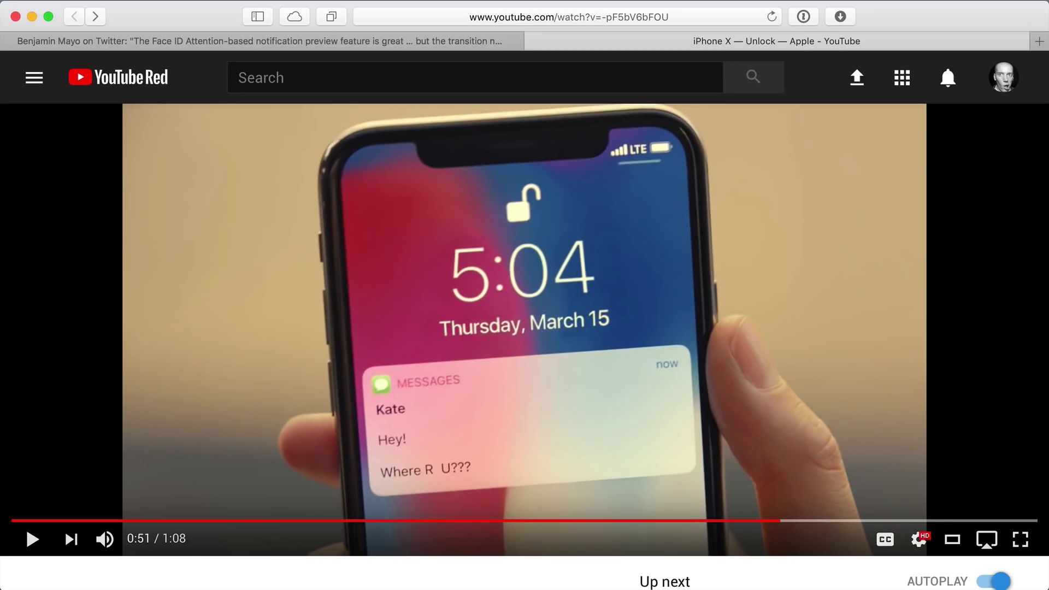
{"action": "key", "text": "comma"}
{"action": "key", "text": "period"}
{"action": "key", "text": "period"}
{"action": "key", "text": "period"}
{"action": "key", "text": "period"}
{"action": "key", "text": "period"}
{"action": "key", "text": "period"}
{"action": "key", "text": "period"}
{"action": "key", "text": "period"}
{"action": "key", "text": "period"}
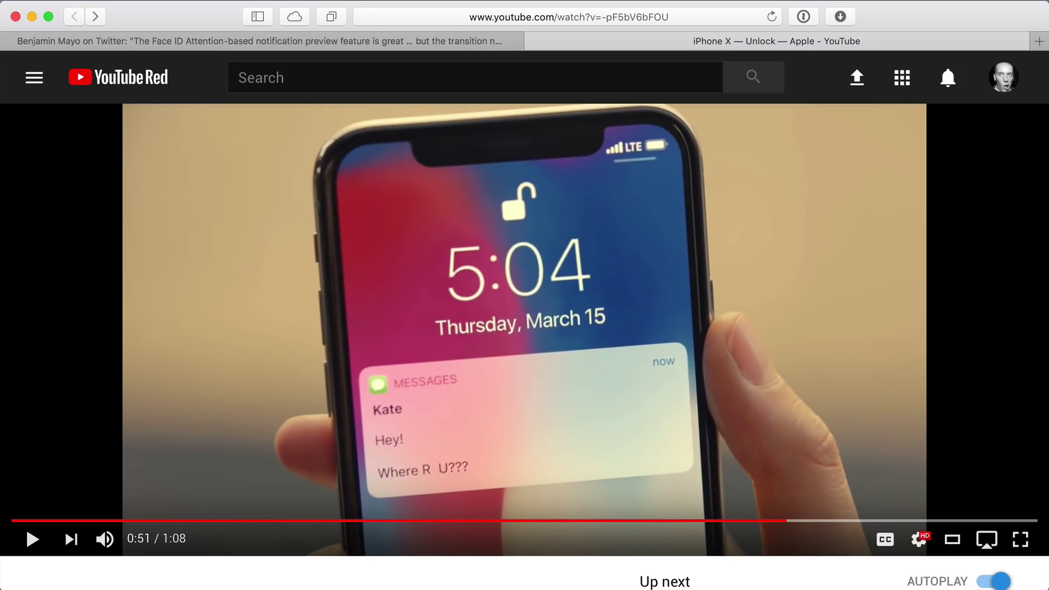
{"action": "key", "text": "period"}
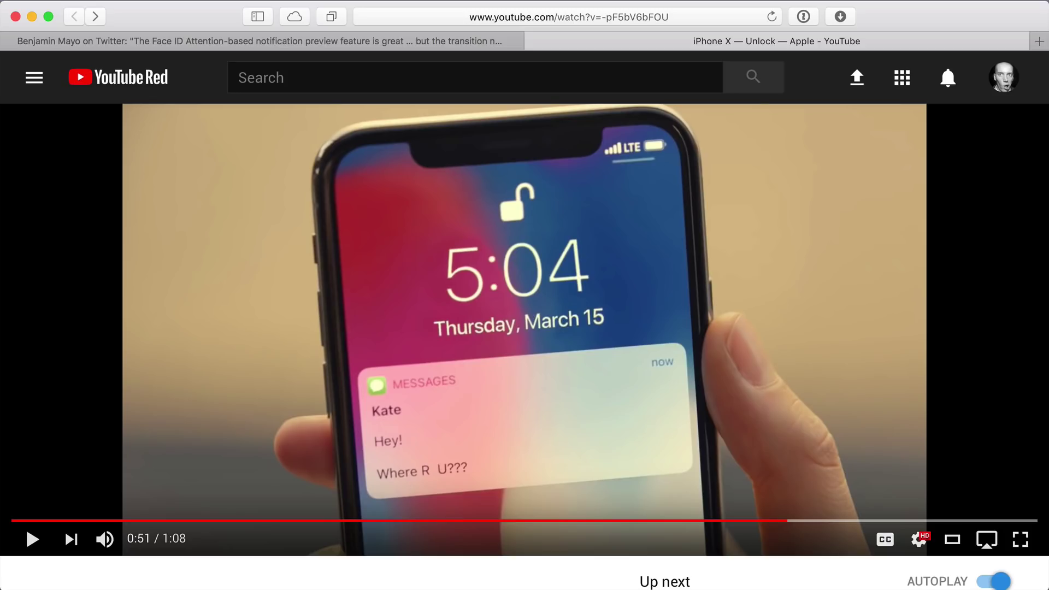
{"action": "key", "text": "period"}
{"action": "key", "text": "period"}
{"action": "key", "text": "period"}
{"action": "key", "text": "period"}
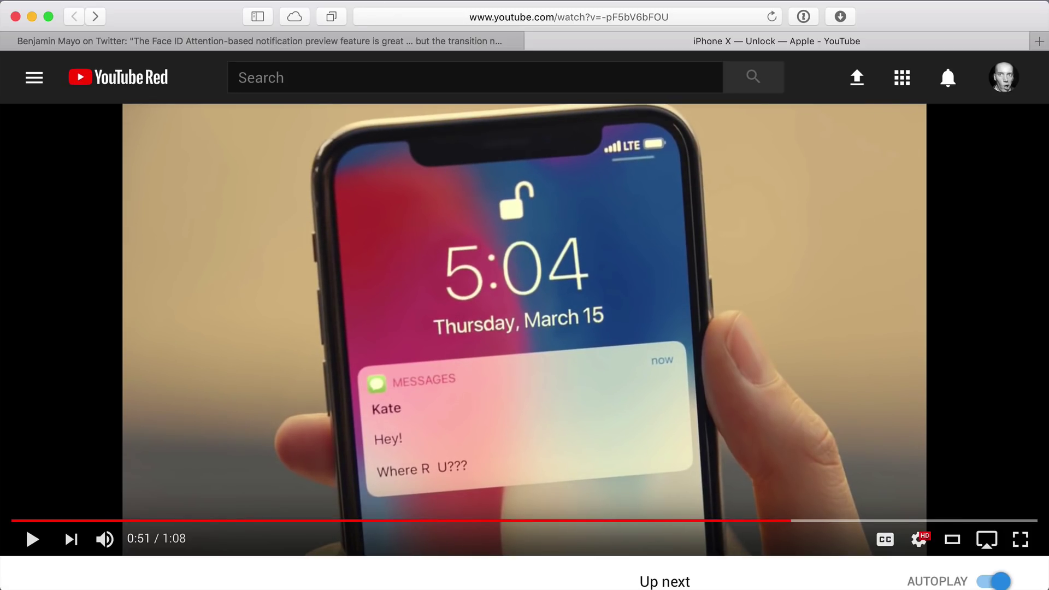
Play the notification-preview tweet's lock-screen video and replay its notification transition three times.
{"action": "left_click", "coordinate": [339, 42]}
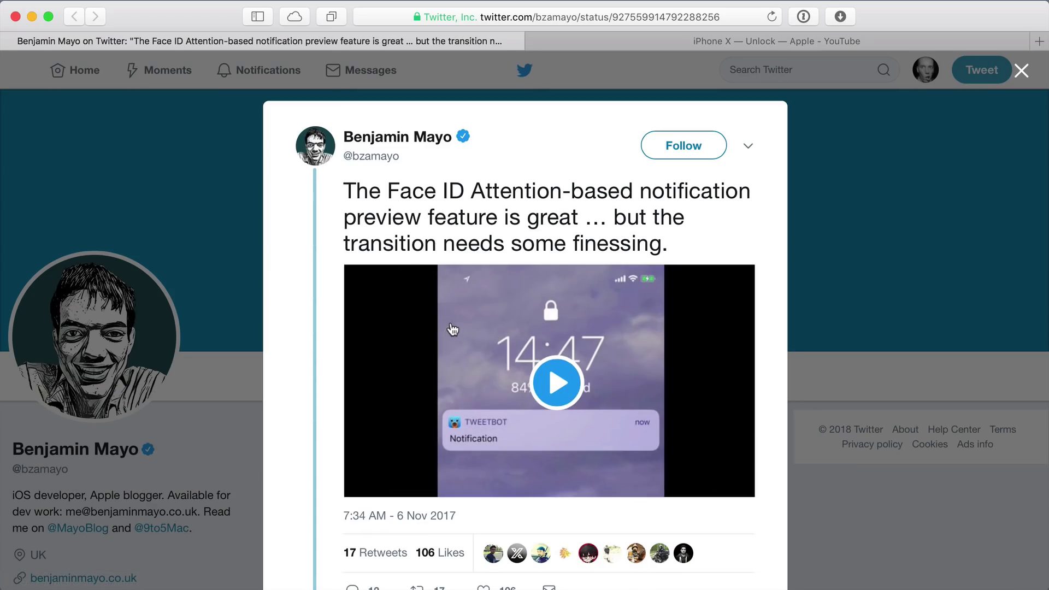
{"action": "left_click", "coordinate": [559, 384]}
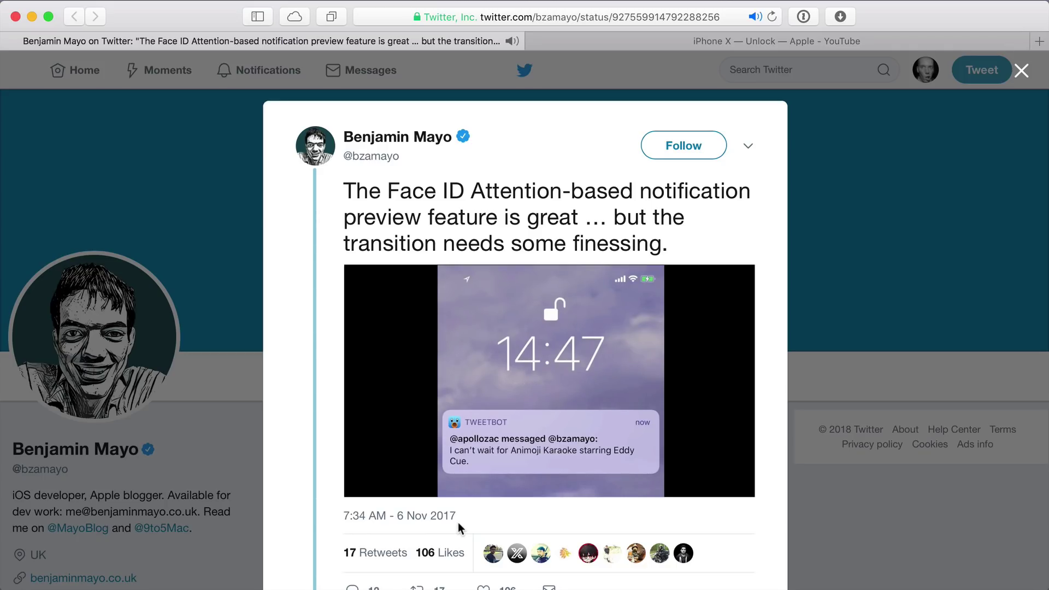
{"action": "left_click", "coordinate": [453, 455]}
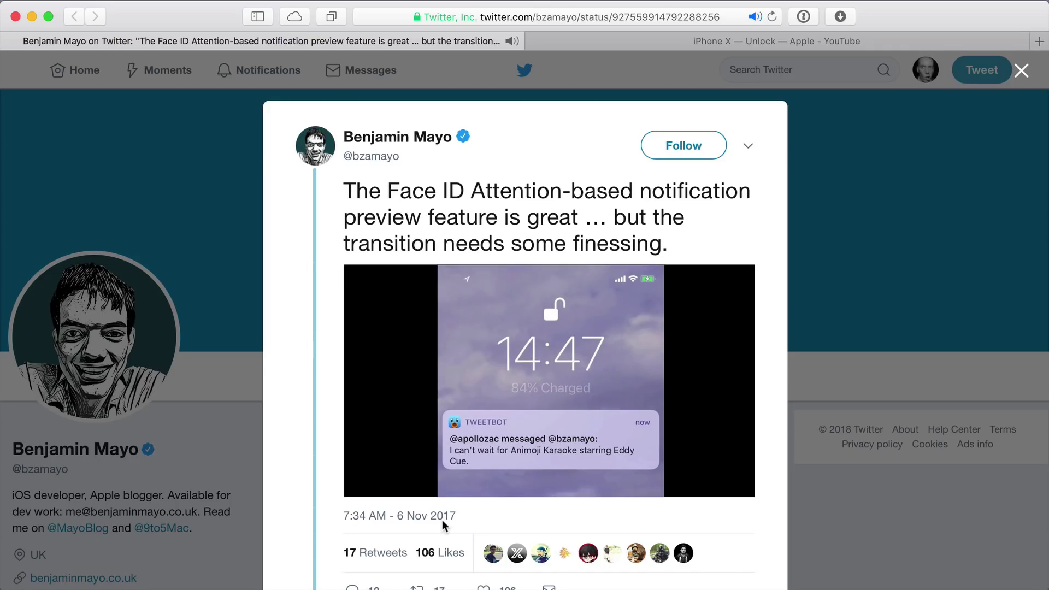
{"action": "left_click", "coordinate": [434, 453]}
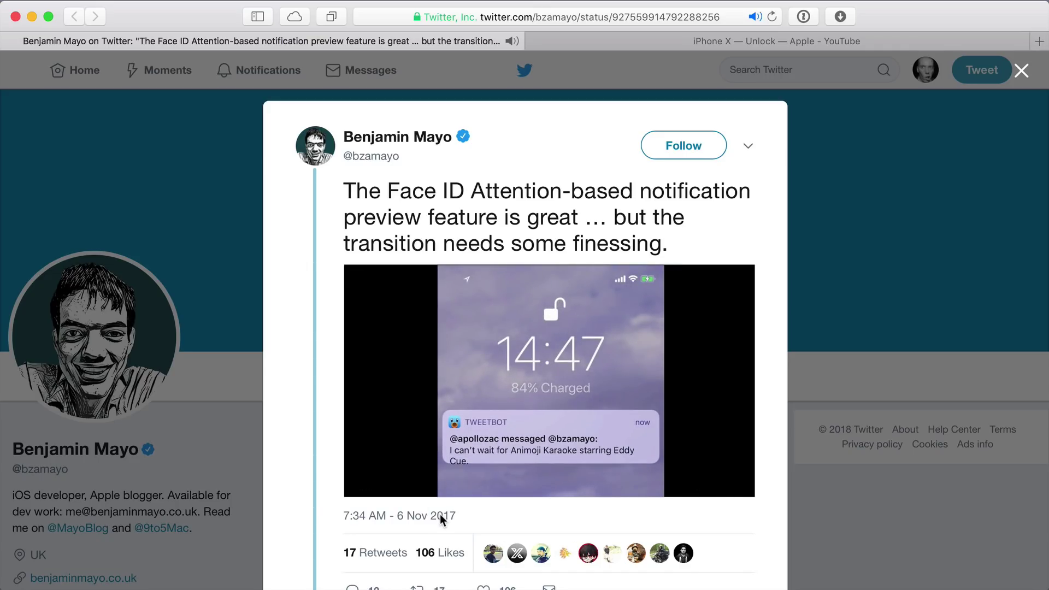
{"action": "left_click", "coordinate": [435, 453]}
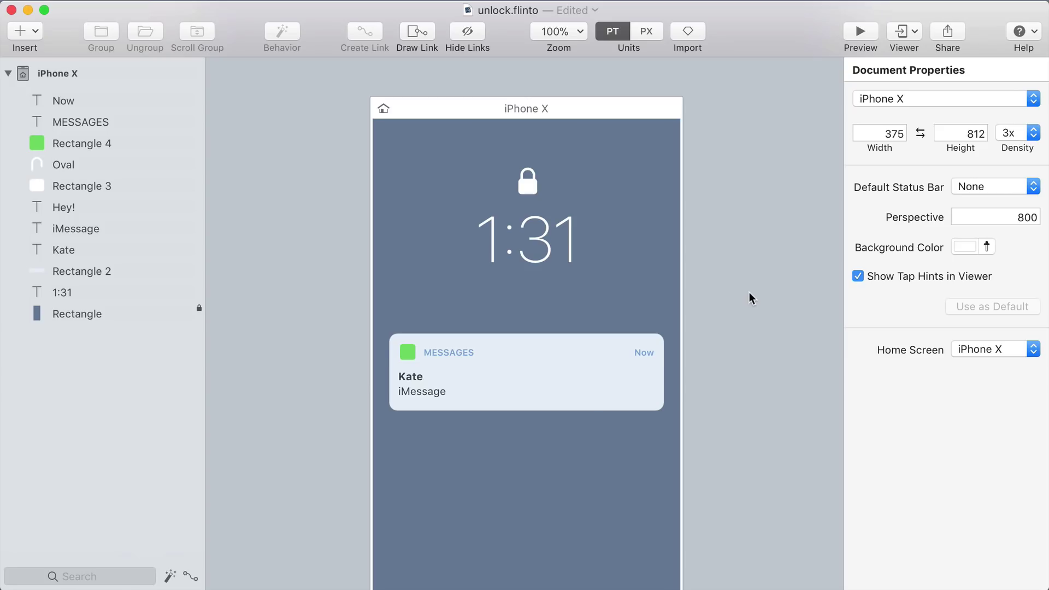
Show the hidden Hey! text at 100% opacity, return it to 0%, then select all layers above the background.
{"action": "left_click", "coordinate": [417, 401]}
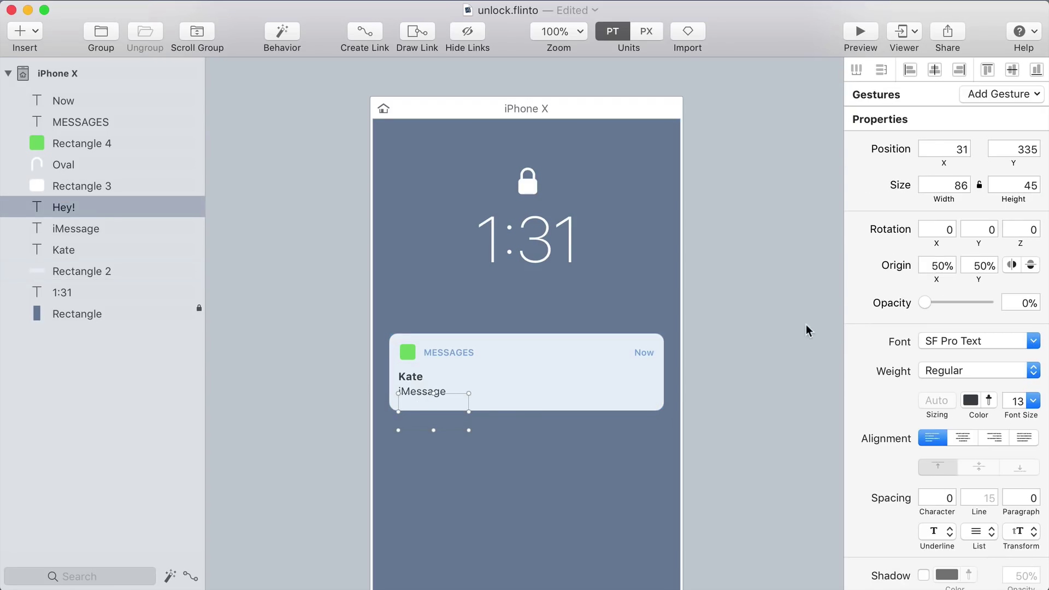
{"action": "left_click_drag", "start_coordinate": [927, 304], "coordinate": [808, 302]}
{"action": "left_click", "coordinate": [807, 302]}
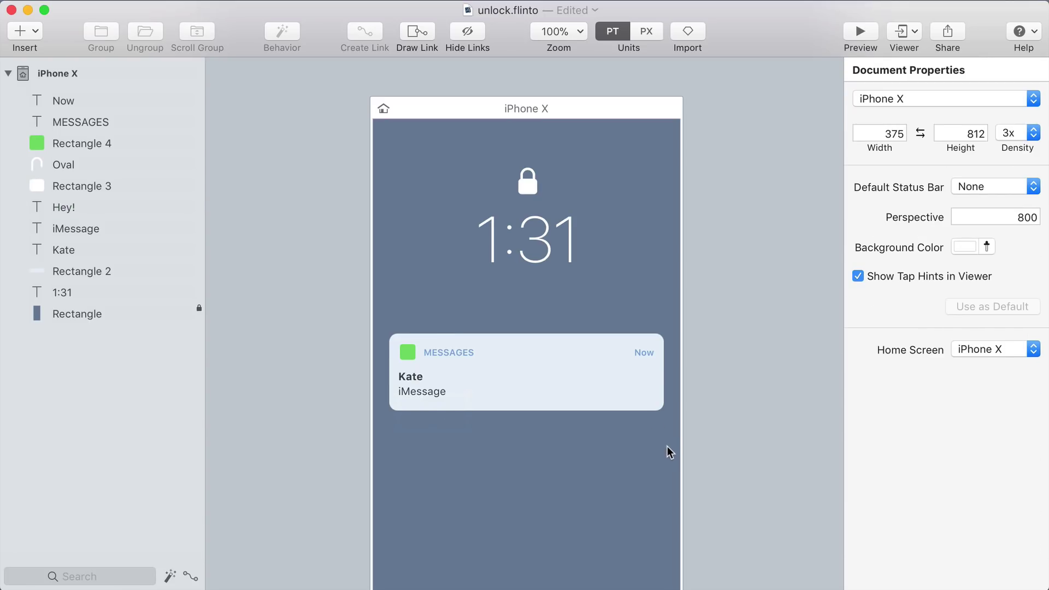
{"action": "left_click_drag", "start_coordinate": [667, 445], "coordinate": [382, 151]}
Create a behavior with a New State and stretch Rectangle 2 taller in it.
{"action": "left_click", "coordinate": [290, 26]}
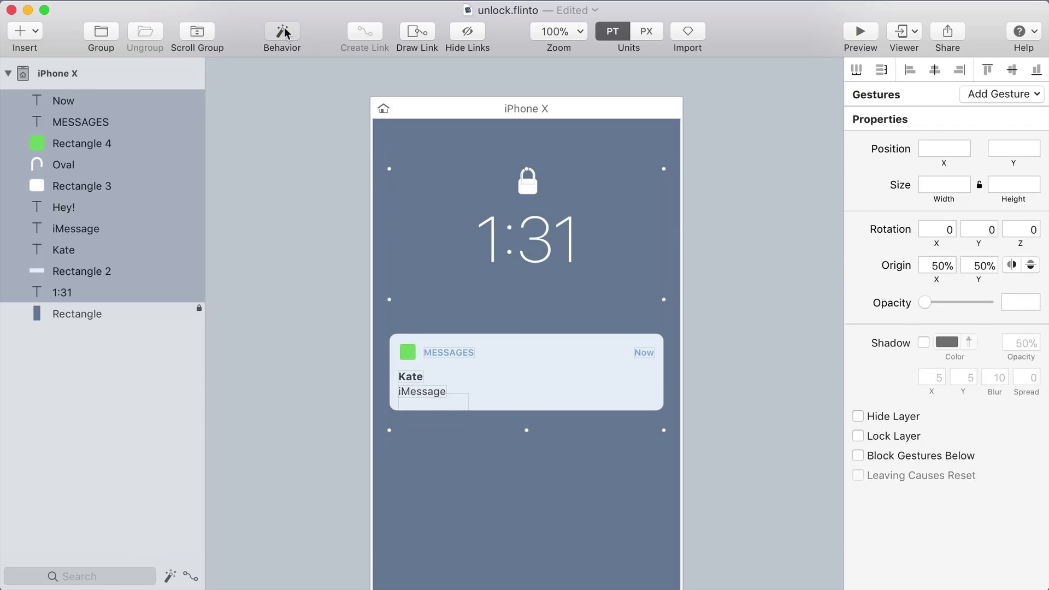
{"action": "left_click", "coordinate": [324, 134]}
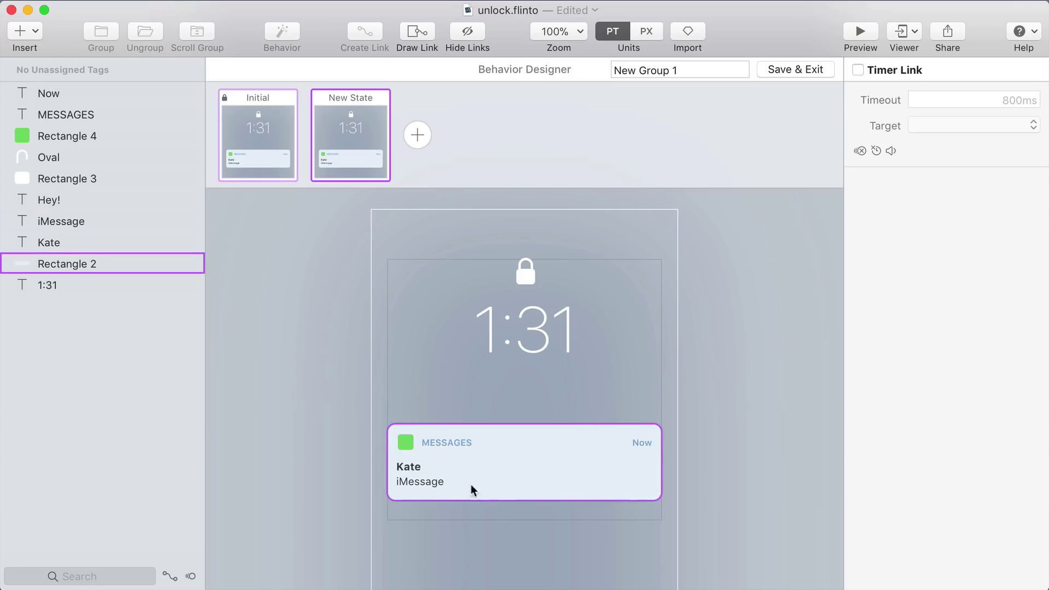
{"action": "left_click", "coordinate": [557, 484]}
{"action": "left_click_drag", "start_coordinate": [523, 499], "coordinate": [520, 532]}
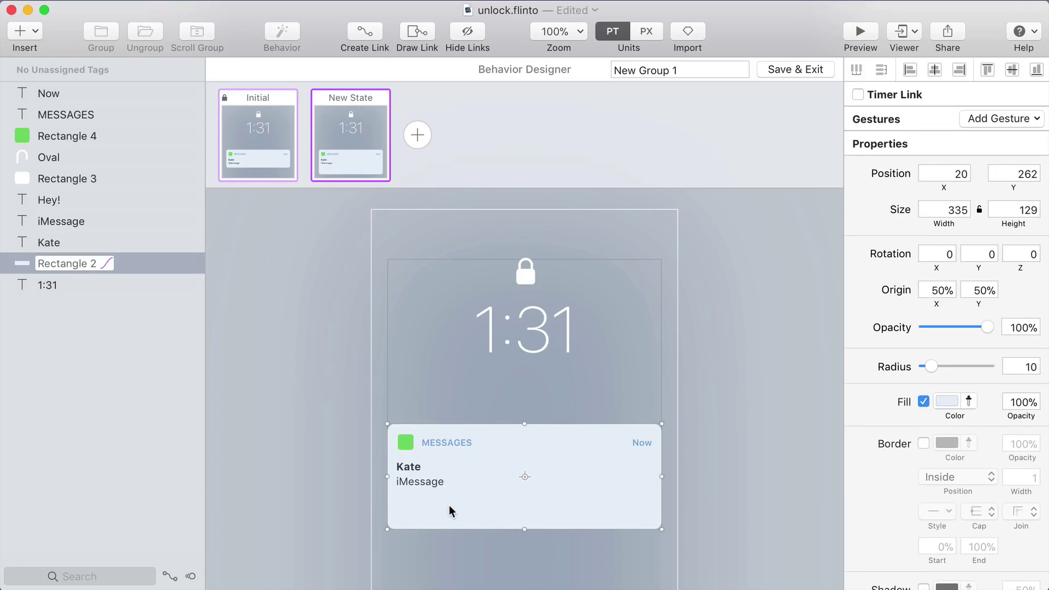
In the New State, make the Hey! text fully visible and fade out iMessage.
{"action": "left_click", "coordinate": [406, 497]}
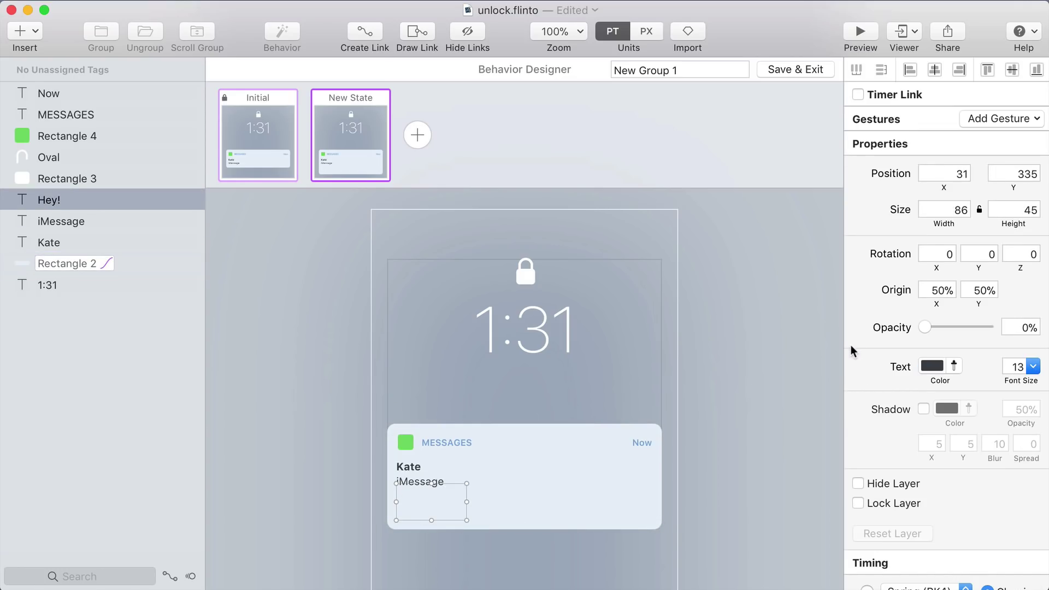
{"action": "left_click_drag", "start_coordinate": [924, 326], "coordinate": [852, 324]}
{"action": "left_click", "coordinate": [431, 484]}
{"action": "left_click", "coordinate": [808, 355]}
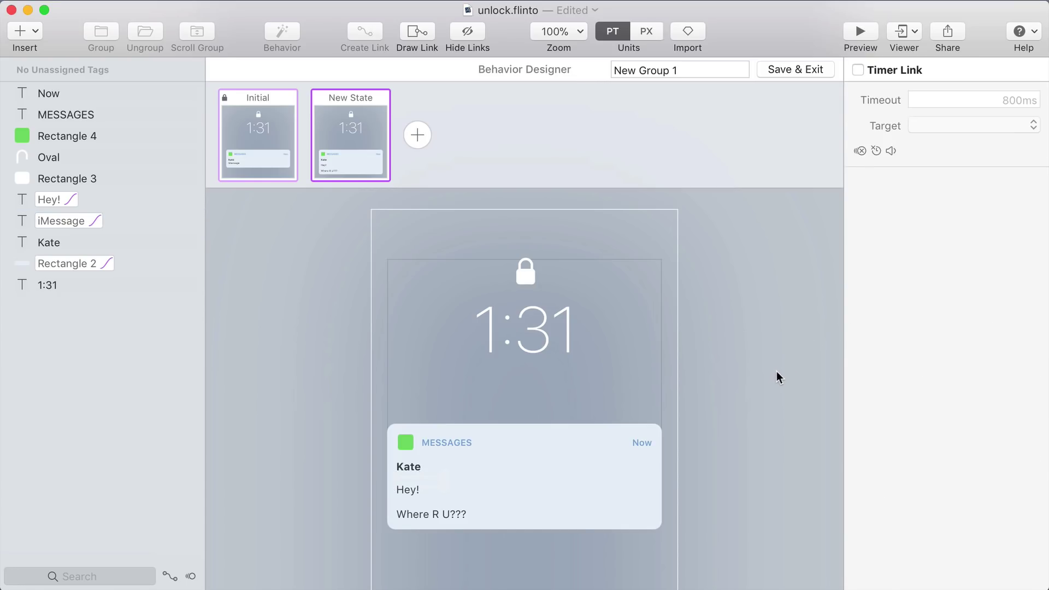
Extend Rectangle 2 to 138 tall to fit both message lines, then preview the transition.
{"action": "left_click", "coordinate": [615, 498]}
{"action": "left_click_drag", "start_coordinate": [524, 528], "coordinate": [524, 536]}
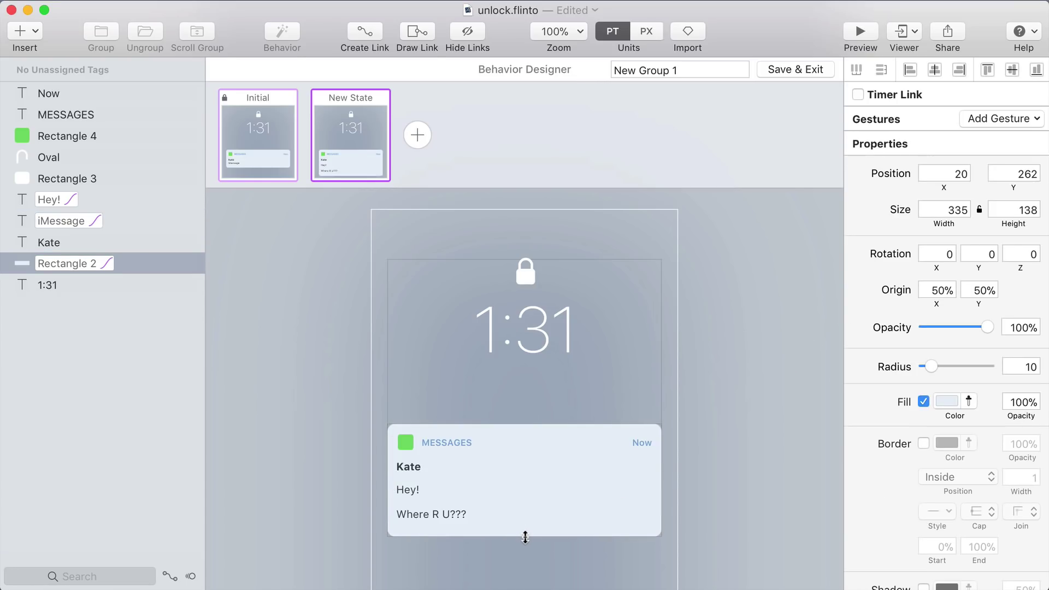
{"action": "left_click", "coordinate": [733, 476]}
{"action": "key", "text": "Left"}
{"action": "key", "text": "Right"}
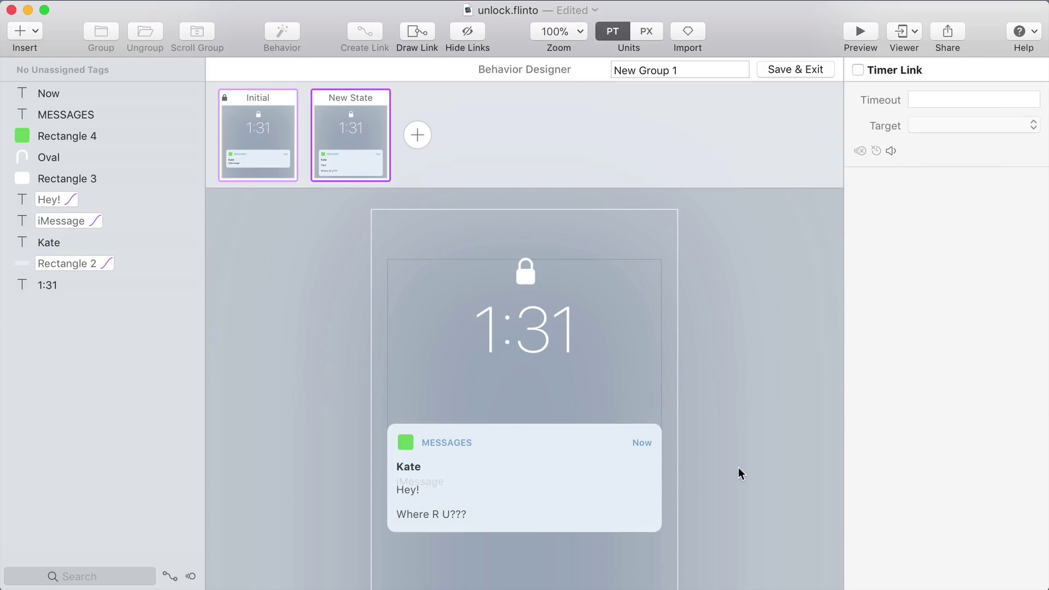
Lengthen Rectangle 2's state transition duration from 250ms to about 425ms.
{"action": "left_click", "coordinate": [653, 488]}
{"action": "scroll", "coordinate": [892, 493], "scroll_direction": "down", "scroll_amount": 10}
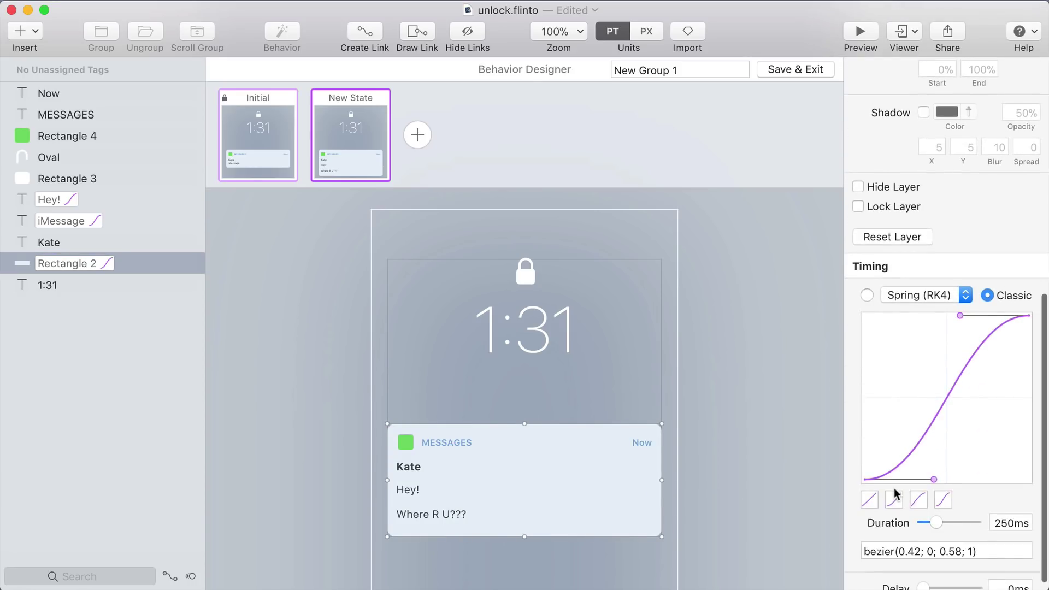
{"action": "left_click_drag", "start_coordinate": [936, 508], "coordinate": [955, 509]}
{"action": "left_click", "coordinate": [772, 460]}
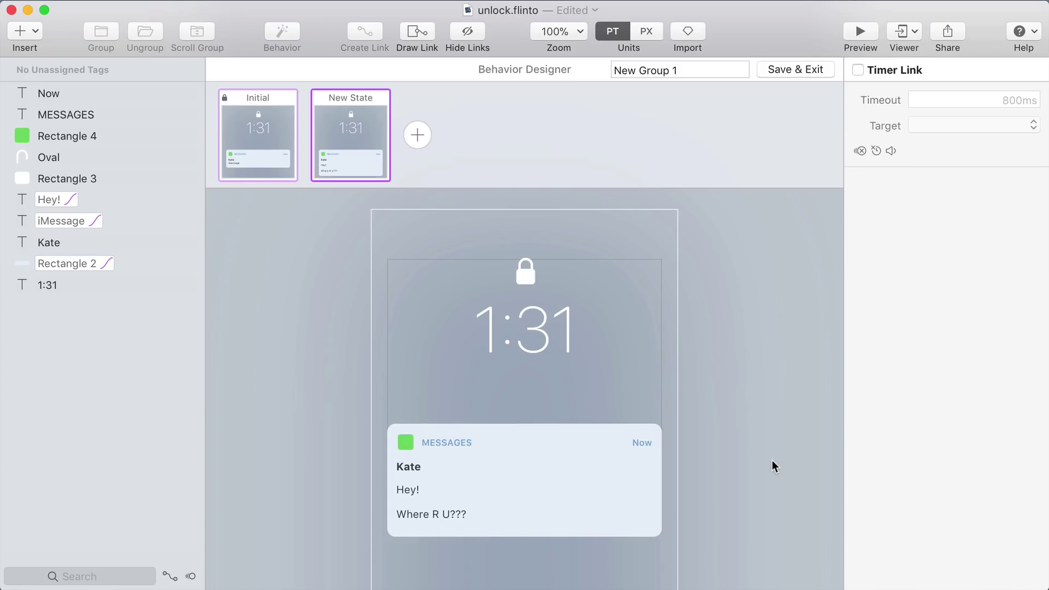
Toggle between Initial and New State to preview the slower expansion, ending on Initial.
{"action": "key", "text": "Left"}
{"action": "key", "text": "Right"}
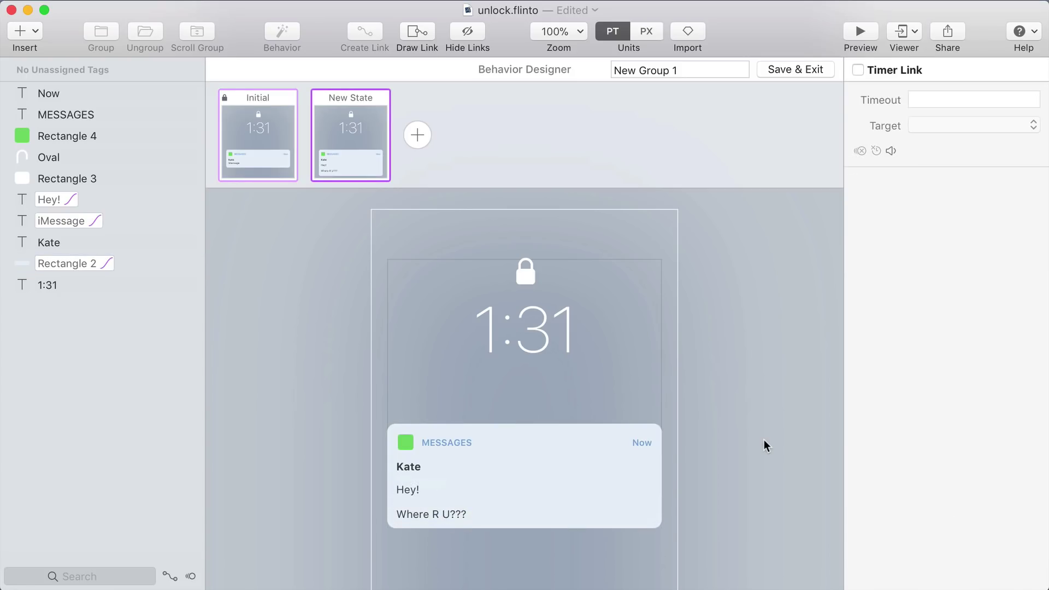
{"action": "key", "text": "Left"}
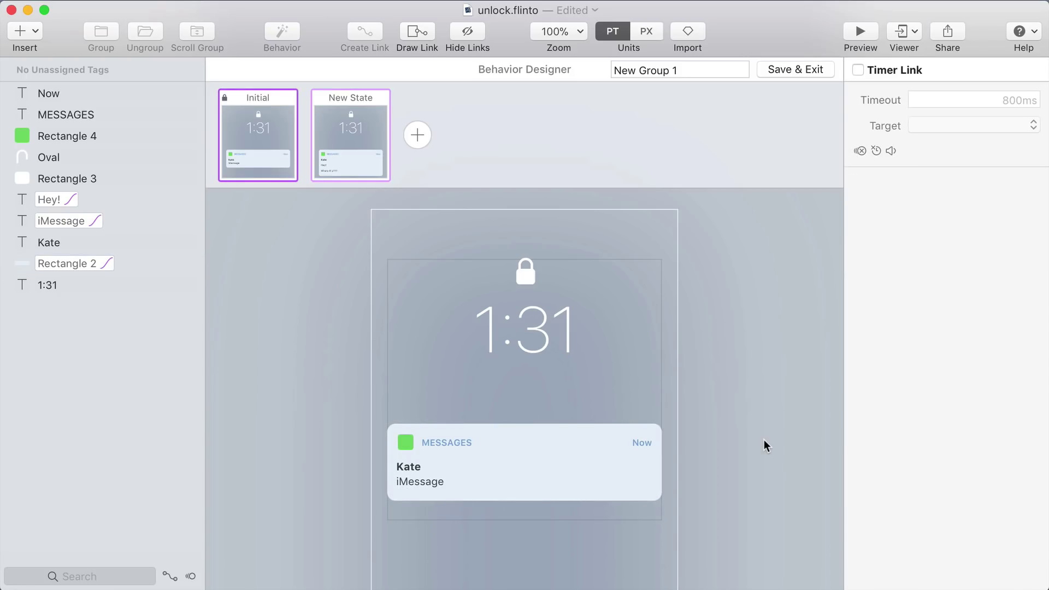
{"action": "key", "text": "Right"}
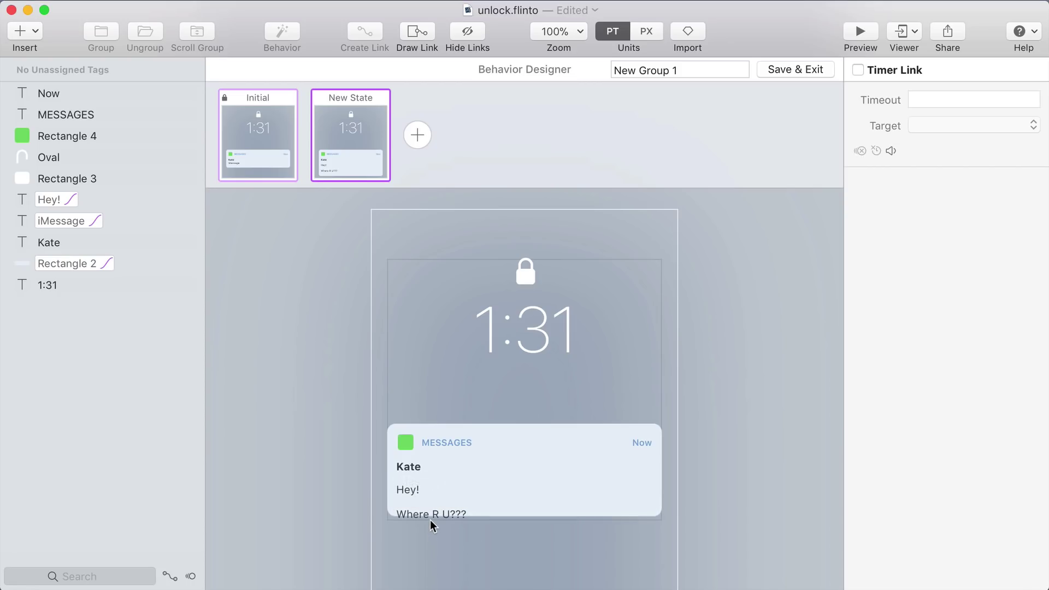
{"action": "key", "text": "Left"}
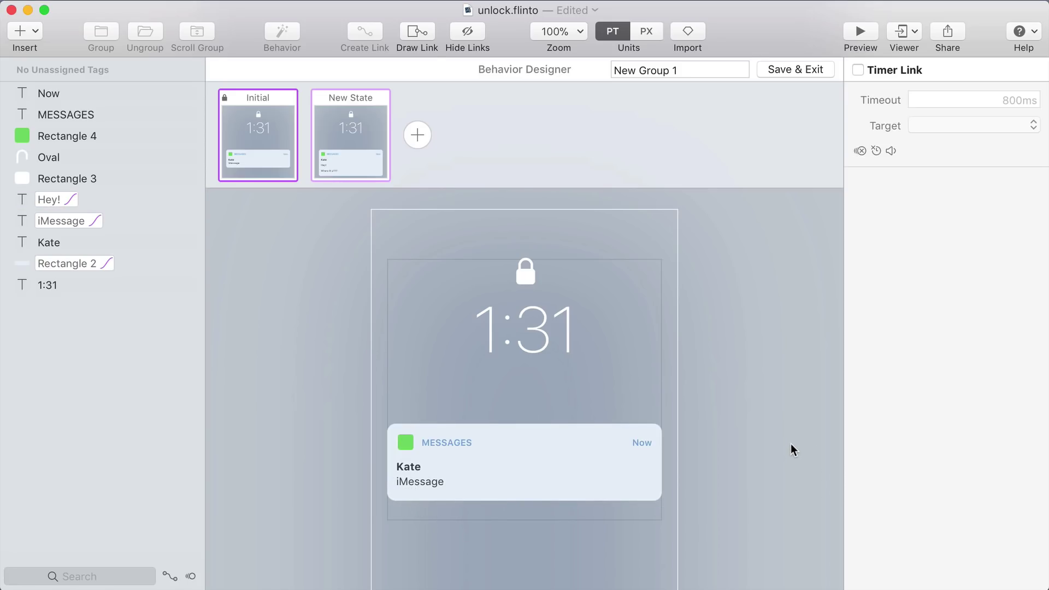
Save and exit the behavior, then ungroup it back into separate layers.
{"action": "left_click", "coordinate": [800, 70]}
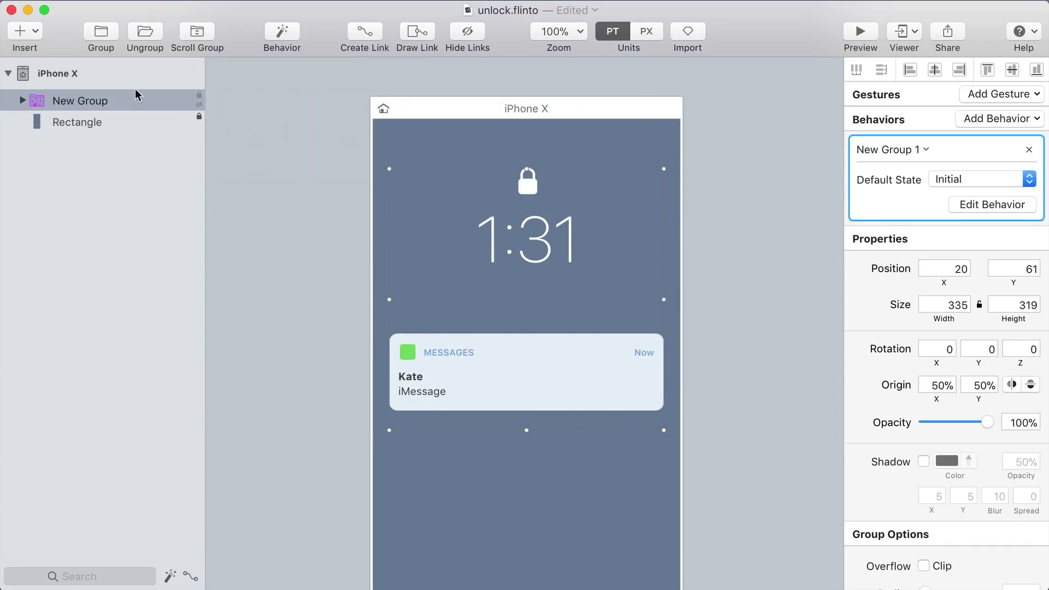
{"action": "left_click", "coordinate": [144, 31]}
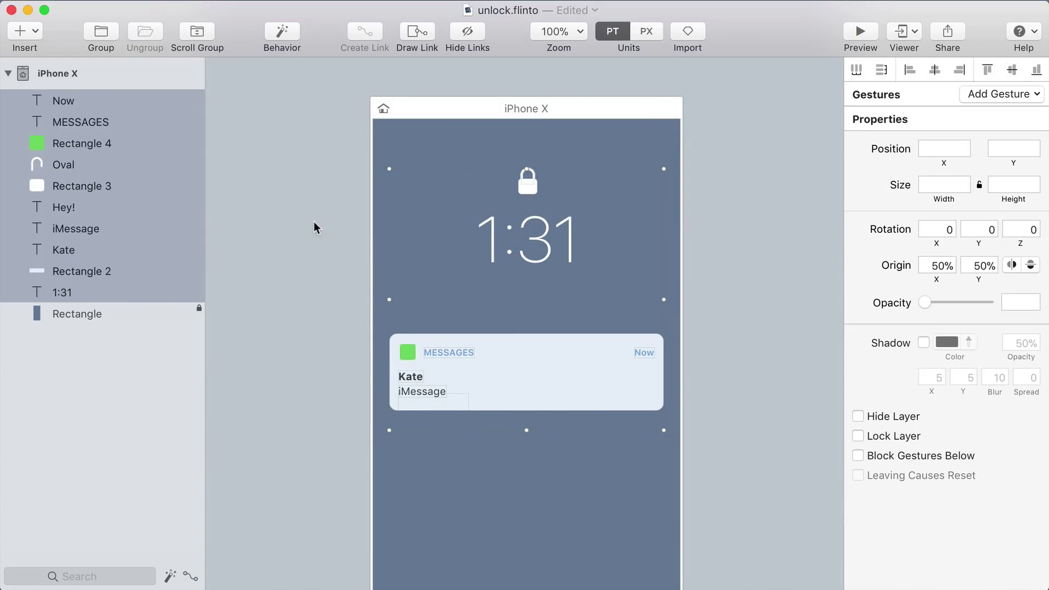
{"action": "left_click", "coordinate": [314, 221]}
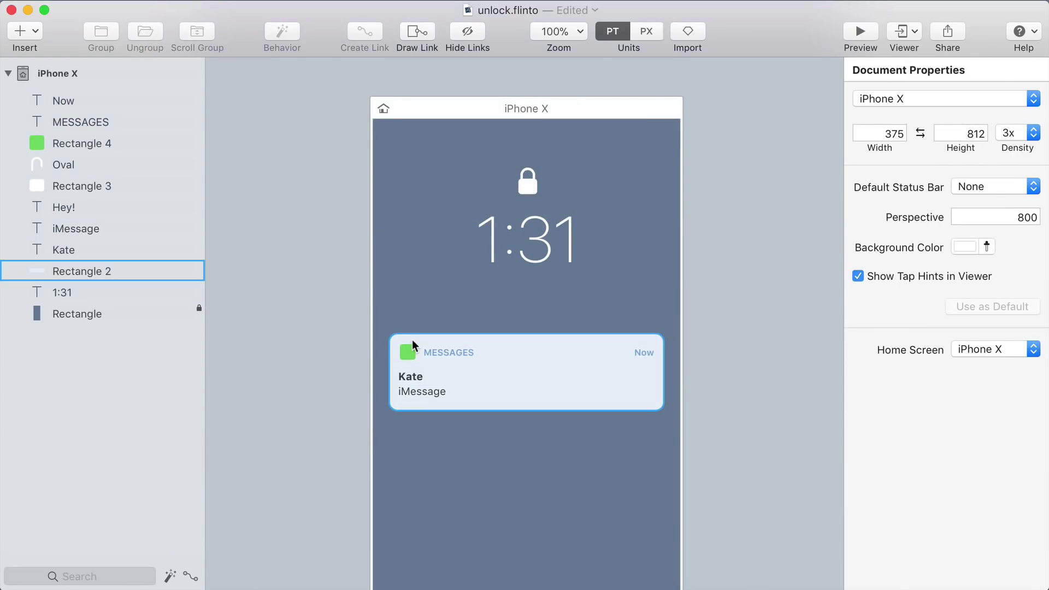
{"action": "left_click", "coordinate": [557, 372]}
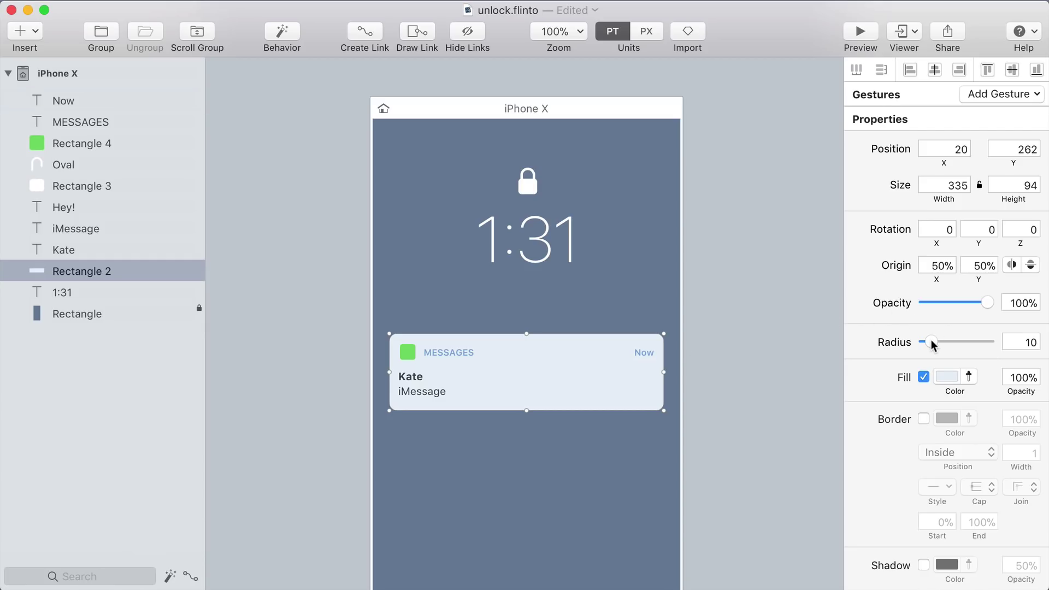
{"action": "left_click_drag", "start_coordinate": [933, 343], "coordinate": [932, 343]}
{"action": "left_click", "coordinate": [677, 382]}
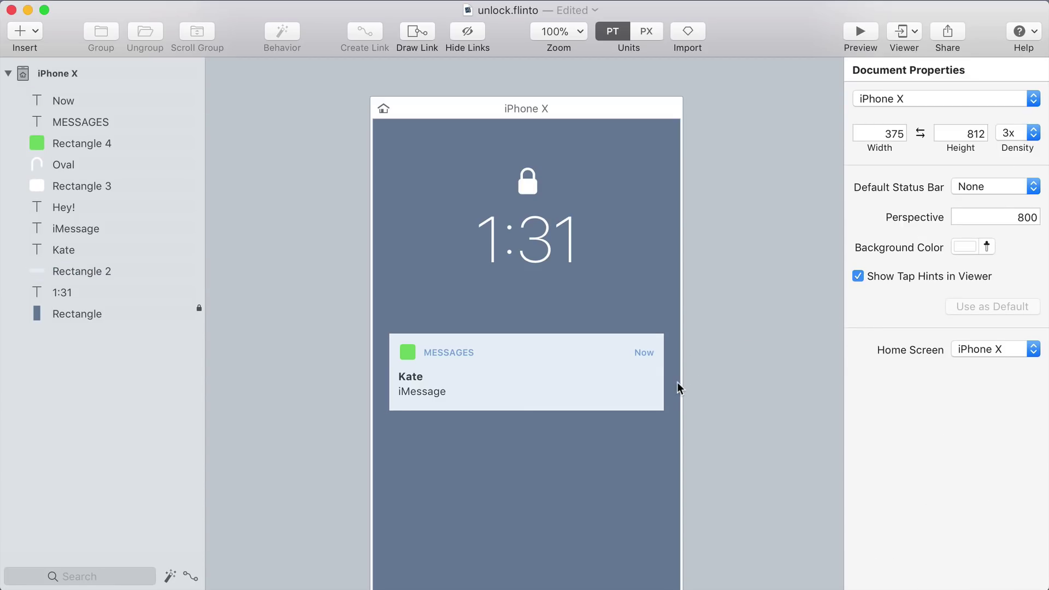
Group the notification's layers into a New Group with Overflow Clip enabled.
{"action": "left_click_drag", "start_coordinate": [675, 424], "coordinate": [353, 316]}
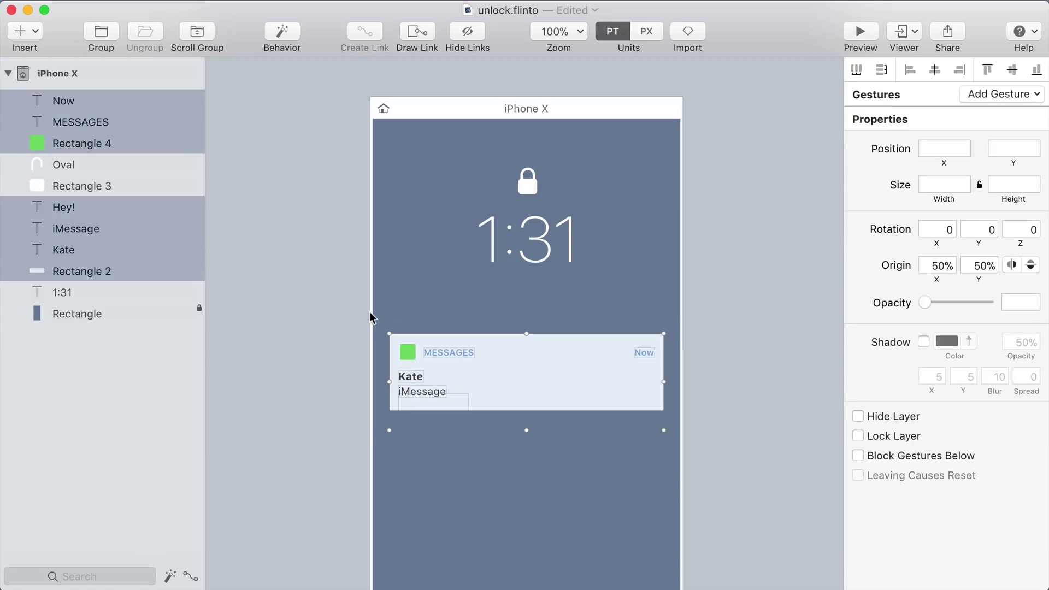
{"action": "left_click", "coordinate": [100, 32]}
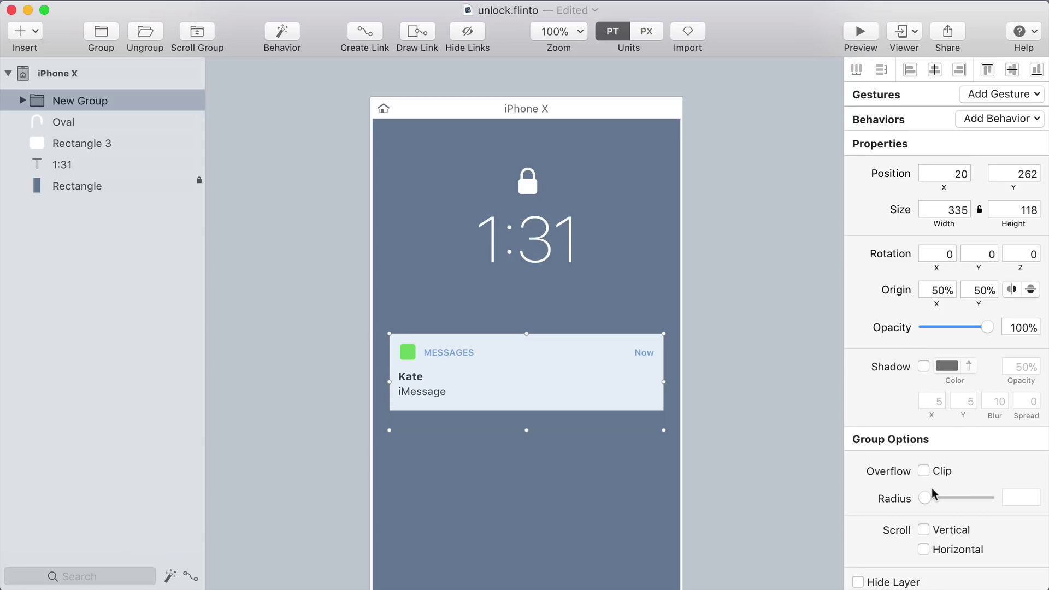
{"action": "left_click", "coordinate": [922, 470]}
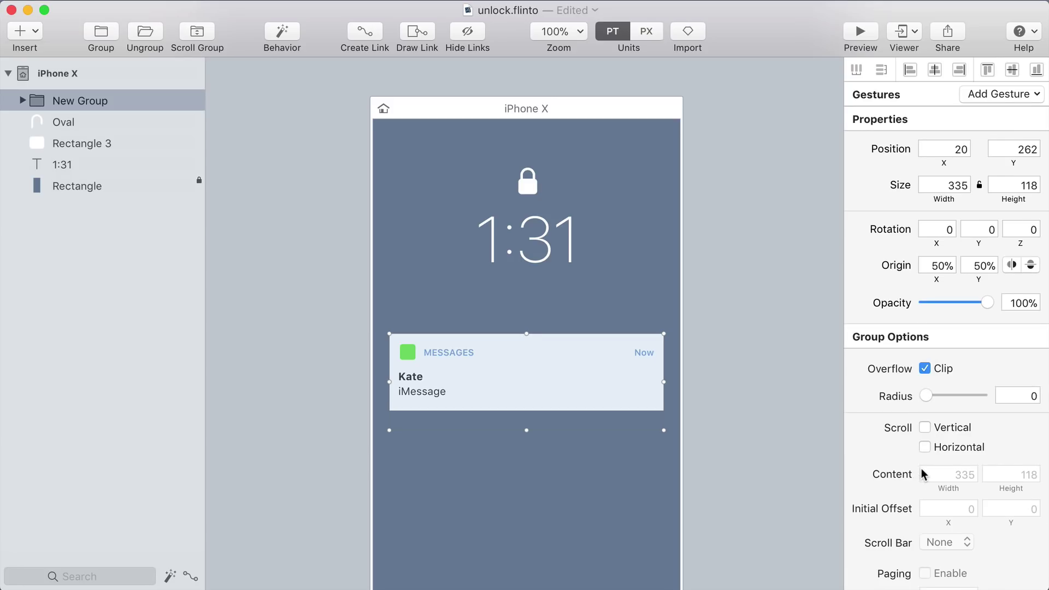
Extend Rectangle 2 inside the group down to 164 tall, past the clipping edge.
{"action": "double_click", "coordinate": [534, 410]}
{"action": "left_click_drag", "start_coordinate": [526, 411], "coordinate": [526, 468]}
{"action": "left_click", "coordinate": [726, 437]}
{"action": "left_click", "coordinate": [626, 418]}
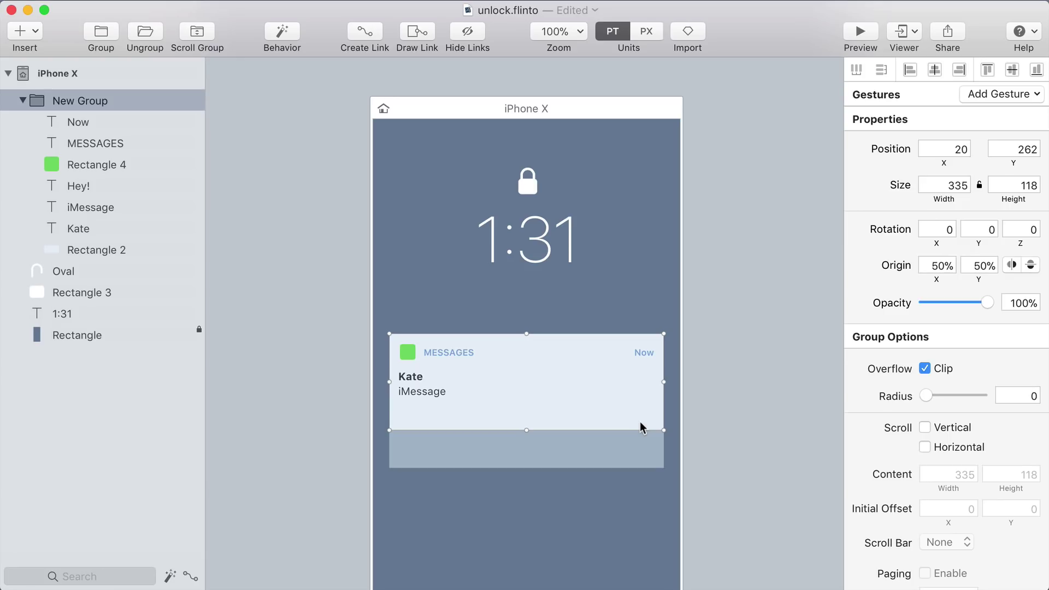
Round the notification group's corners to radius 10 and try a shorter clip height.
{"action": "left_click_drag", "start_coordinate": [930, 395], "coordinate": [934, 393]}
{"action": "left_click", "coordinate": [762, 408]}
{"action": "left_click", "coordinate": [563, 410]}
{"action": "left_click_drag", "start_coordinate": [533, 424], "coordinate": [524, 375]}
{"action": "left_click", "coordinate": [757, 392]}
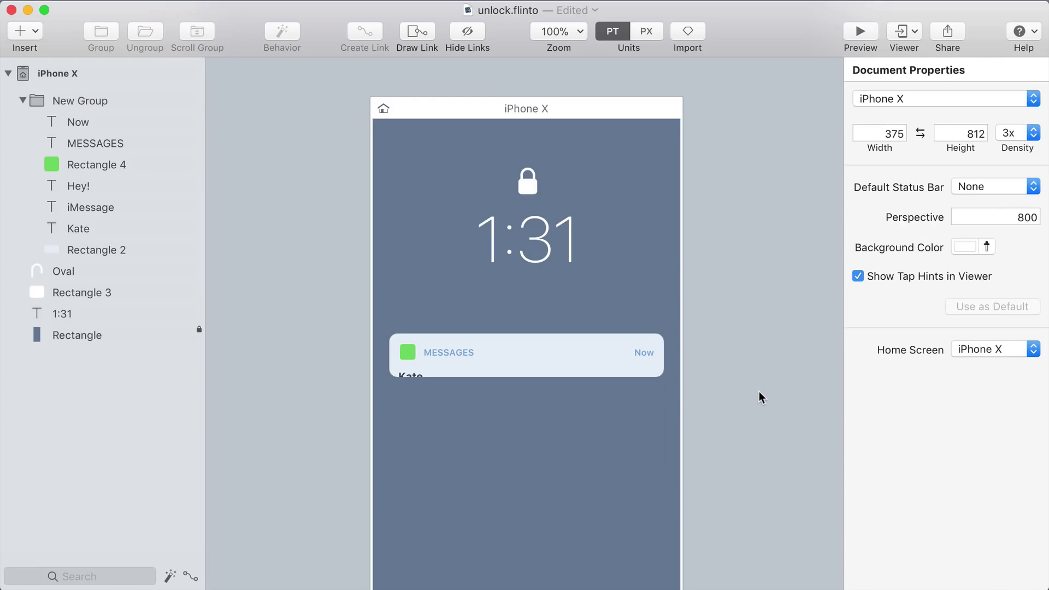
Resize the group to 96 tall to show the whole collapsed notification, then select it with lock and time.
{"action": "left_click", "coordinate": [563, 362]}
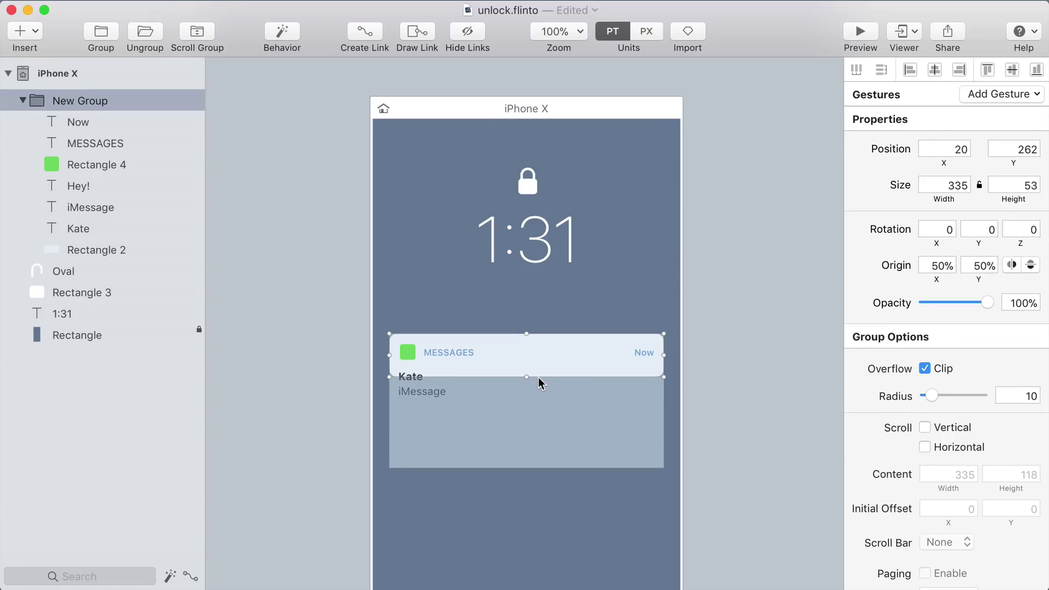
{"action": "left_click_drag", "start_coordinate": [526, 376], "coordinate": [528, 411]}
{"action": "left_click", "coordinate": [715, 393]}
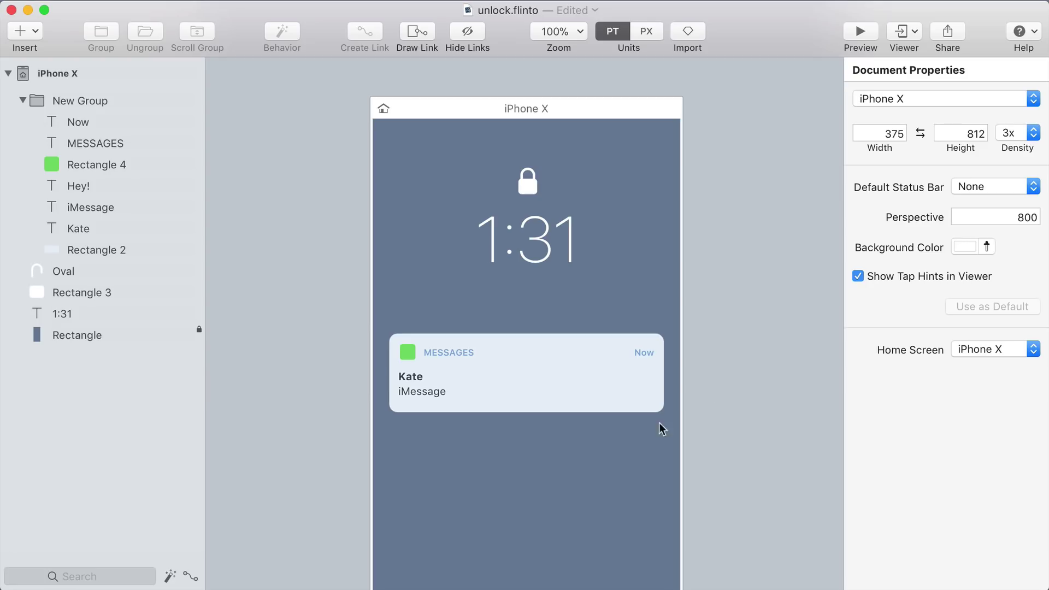
{"action": "left_click_drag", "start_coordinate": [379, 437], "coordinate": [700, 146]}
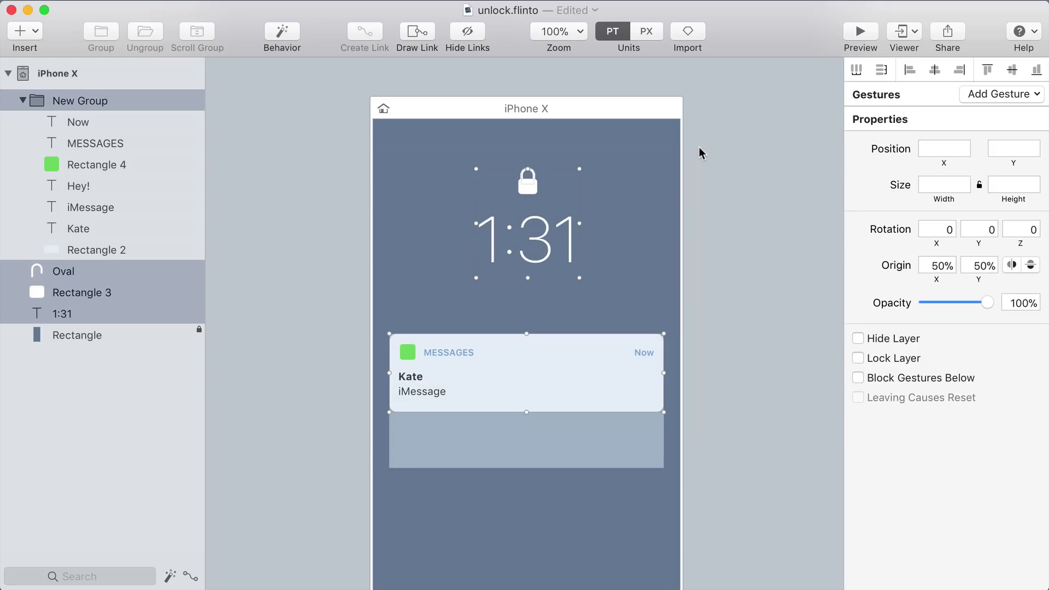
Make a new behavior whose New State fades out iMessage and fully shows the Hey! text.
{"action": "left_click", "coordinate": [274, 34]}
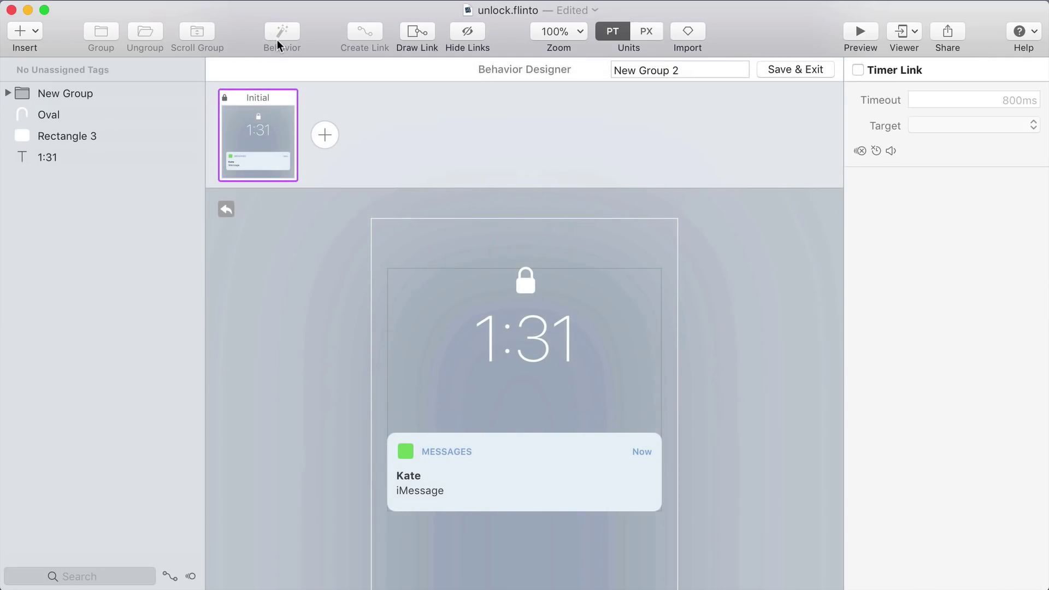
{"action": "left_click", "coordinate": [315, 143]}
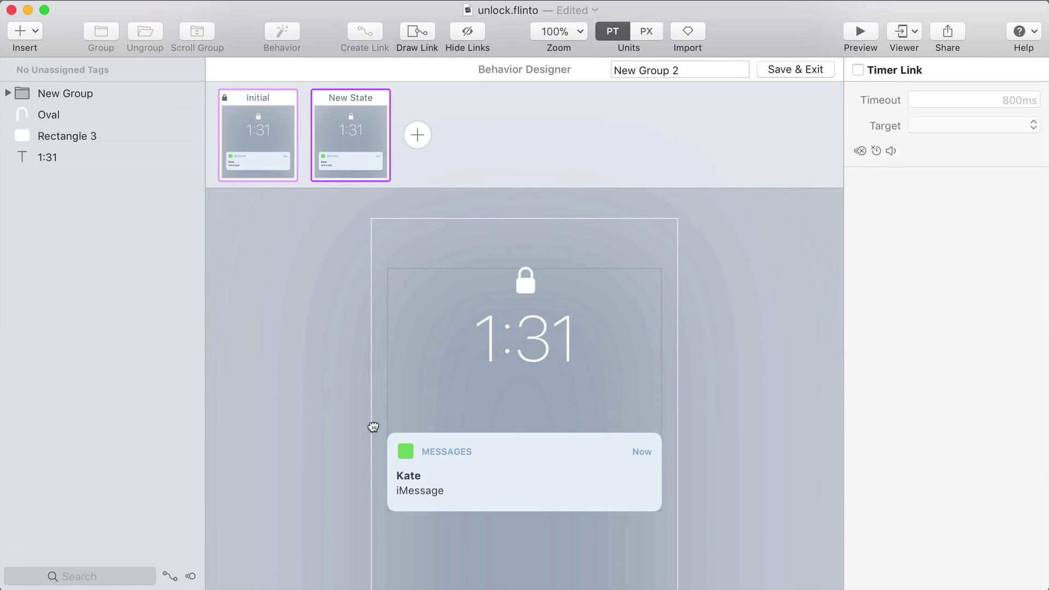
{"action": "scroll", "coordinate": [370, 423], "scroll_direction": "down", "scroll_amount": 3}
{"action": "left_click", "coordinate": [424, 423]}
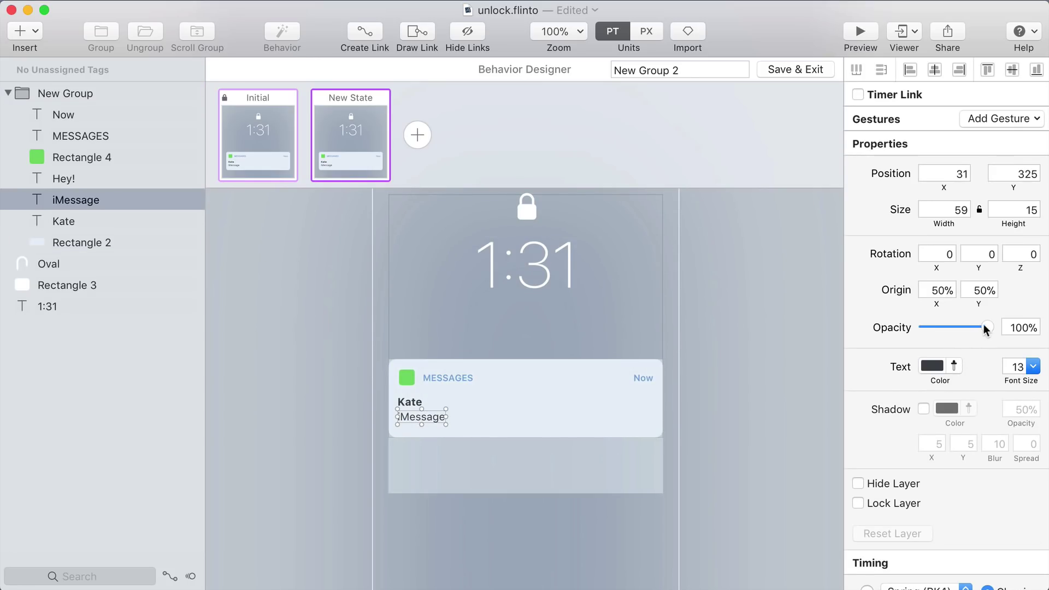
{"action": "left_click_drag", "start_coordinate": [986, 328], "coordinate": [924, 328]}
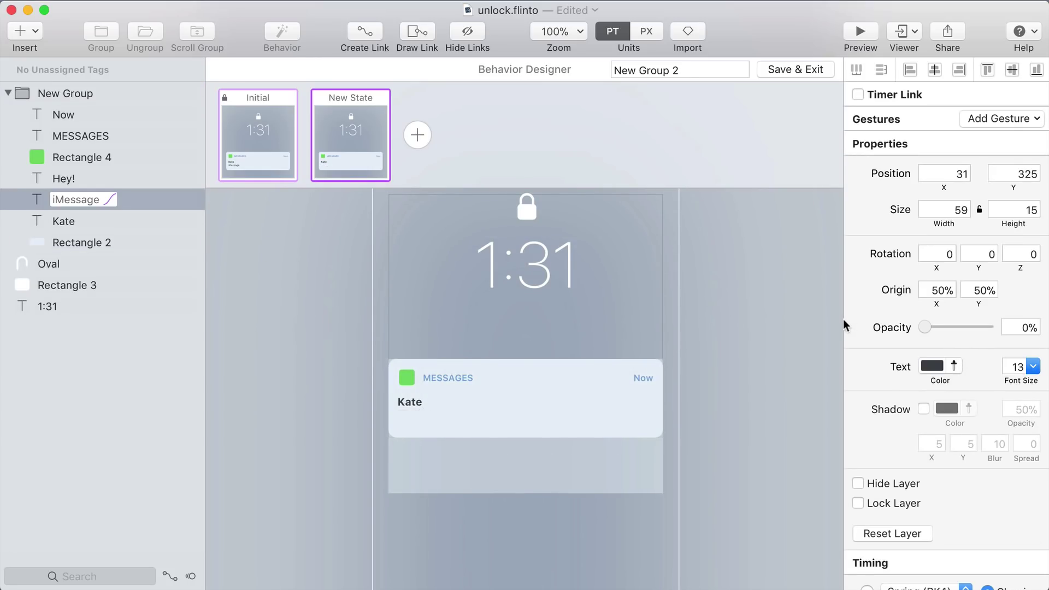
{"action": "left_click", "coordinate": [425, 442]}
{"action": "left_click_drag", "start_coordinate": [935, 325], "coordinate": [986, 326]}
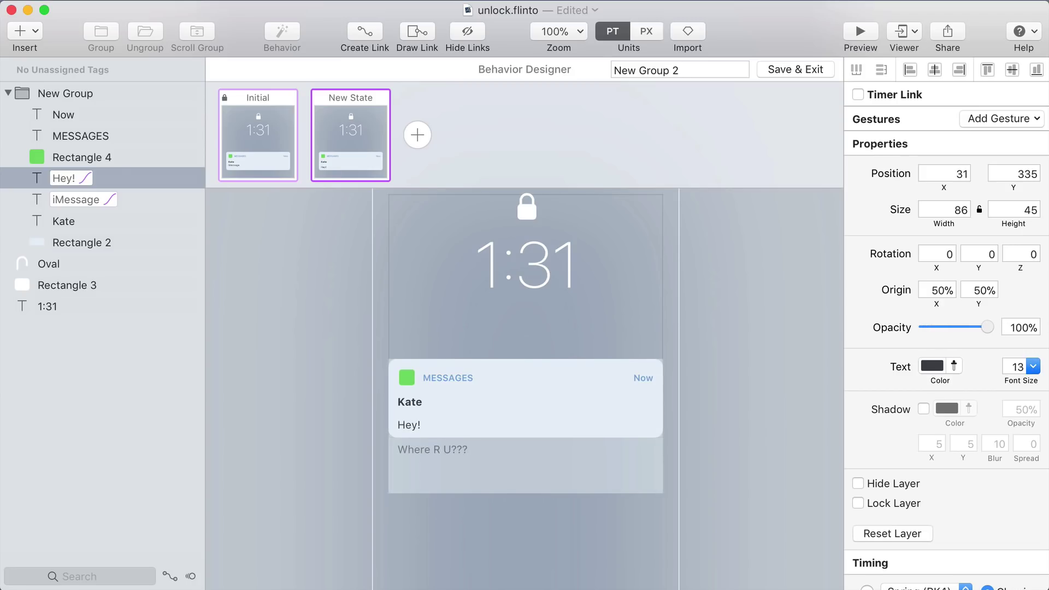
Enlarge the notification group in the New State so Where R U??? fits.
{"action": "left_click", "coordinate": [651, 417]}
{"action": "left_click_drag", "start_coordinate": [527, 437], "coordinate": [525, 468]}
{"action": "left_click", "coordinate": [757, 458]}
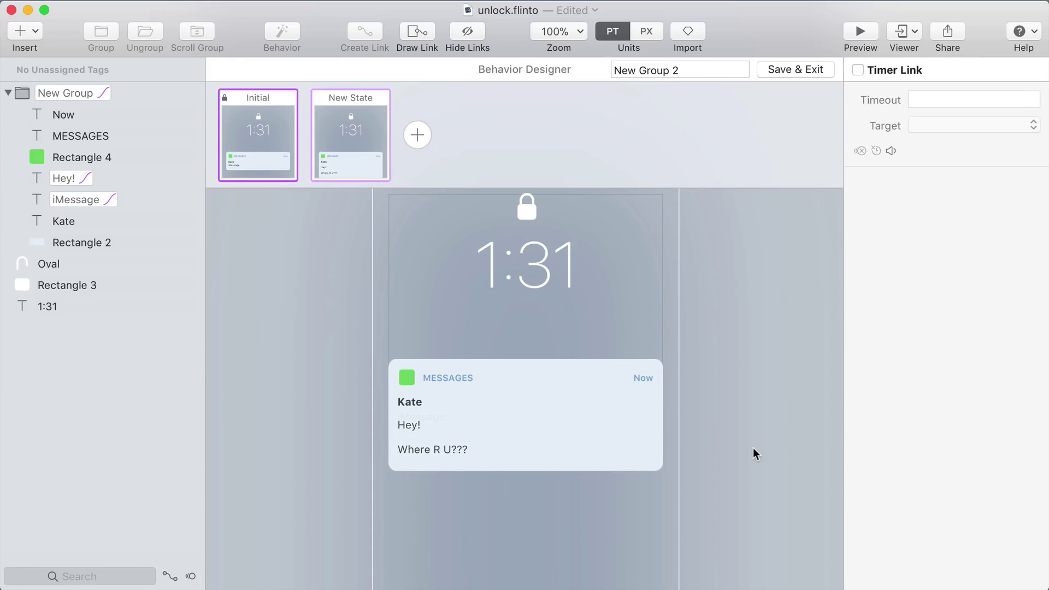
Set the Hey! and iMessage texts' transition duration to 250ms.
{"action": "left_click", "coordinate": [94, 93]}
{"action": "left_click", "coordinate": [77, 200], "text": "shift"}
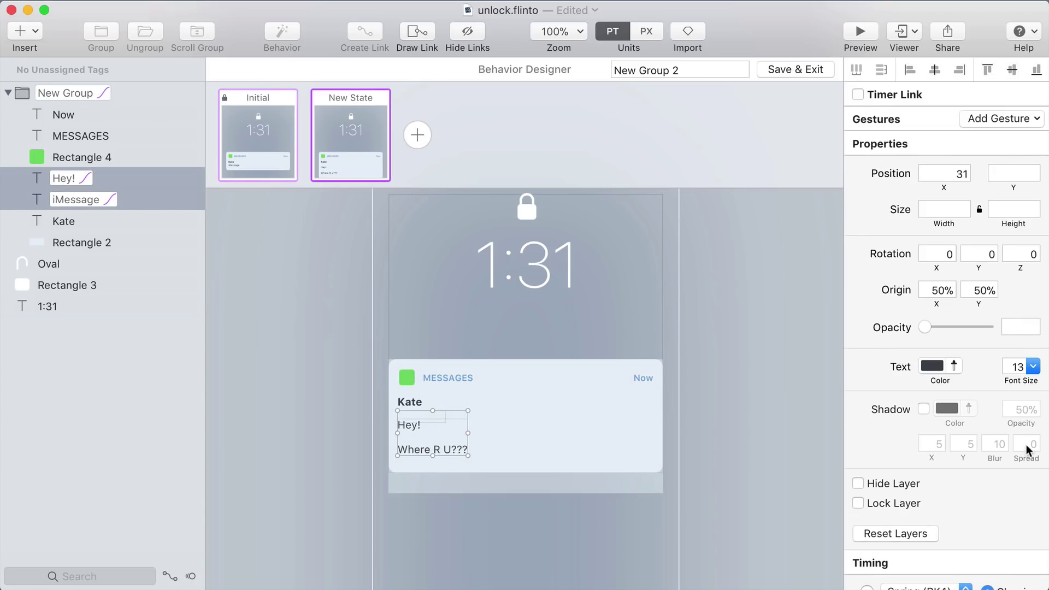
{"action": "scroll", "coordinate": [970, 457], "scroll_direction": "down", "scroll_amount": 10}
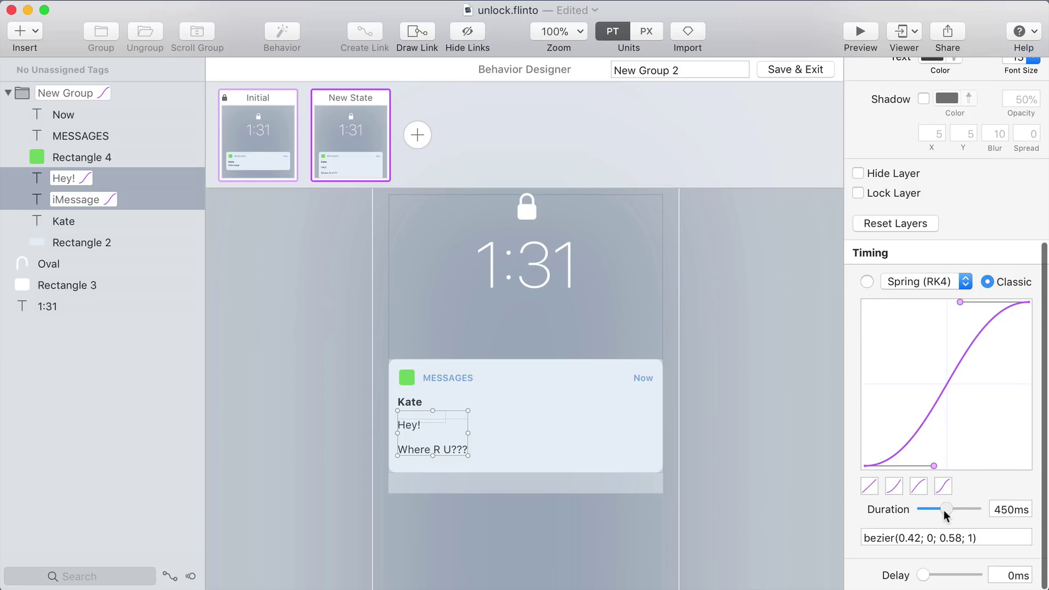
{"action": "left_click_drag", "start_coordinate": [943, 509], "coordinate": [934, 511]}
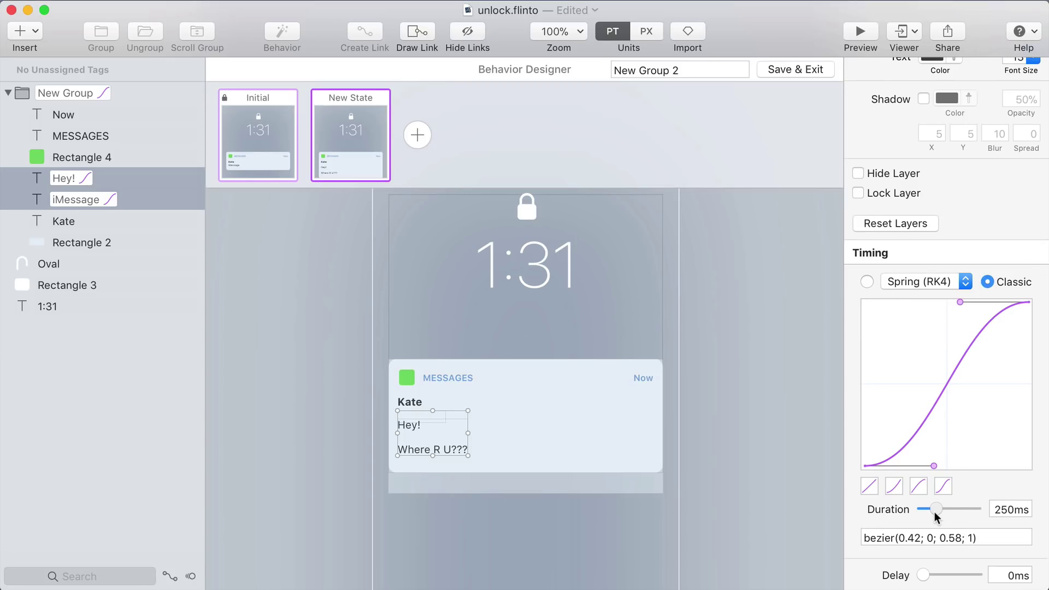
{"action": "left_click", "coordinate": [743, 432]}
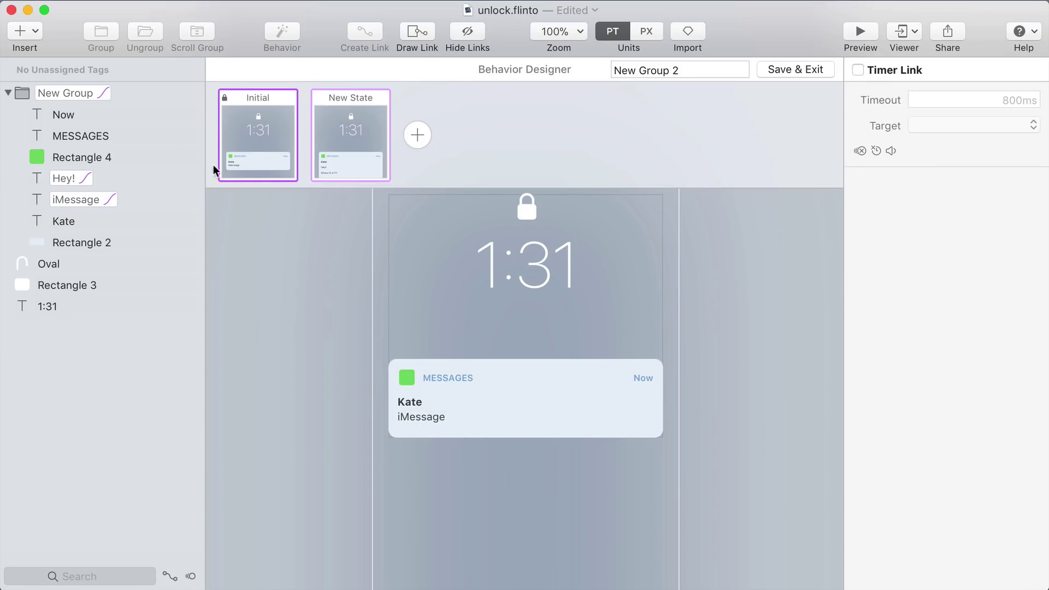
Shorten the New Group's transition duration to 250ms to match the texts, then preview.
{"action": "left_click", "coordinate": [110, 94]}
{"action": "left_click", "coordinate": [68, 173]}
{"action": "left_click", "coordinate": [65, 195], "text": "shift"}
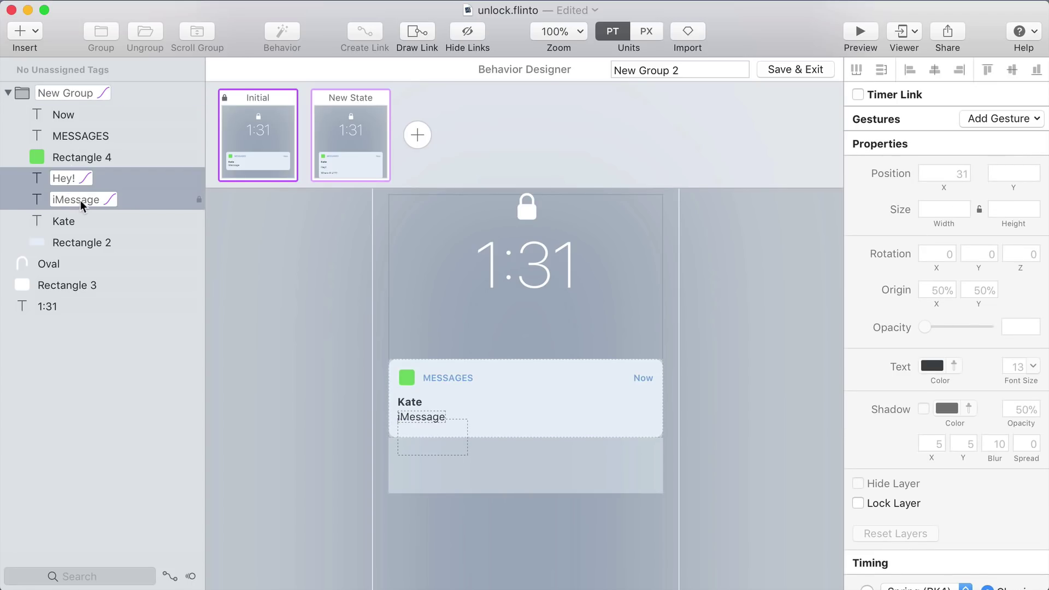
{"action": "scroll", "coordinate": [873, 436], "scroll_direction": "down", "scroll_amount": 6}
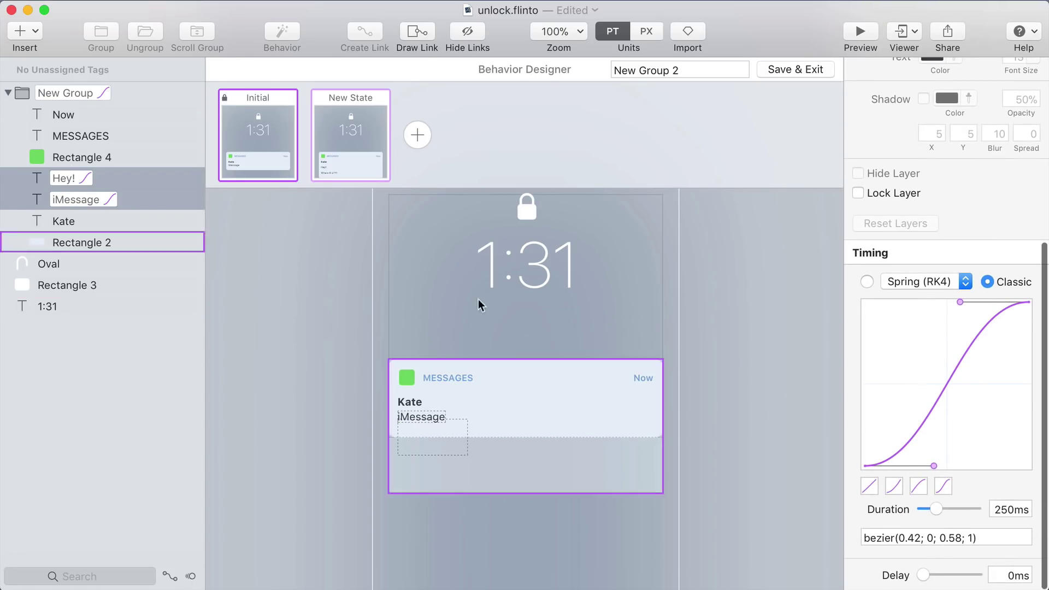
{"action": "left_click", "coordinate": [60, 93]}
{"action": "left_click_drag", "start_coordinate": [944, 505], "coordinate": [930, 508]}
{"action": "left_click", "coordinate": [759, 431]}
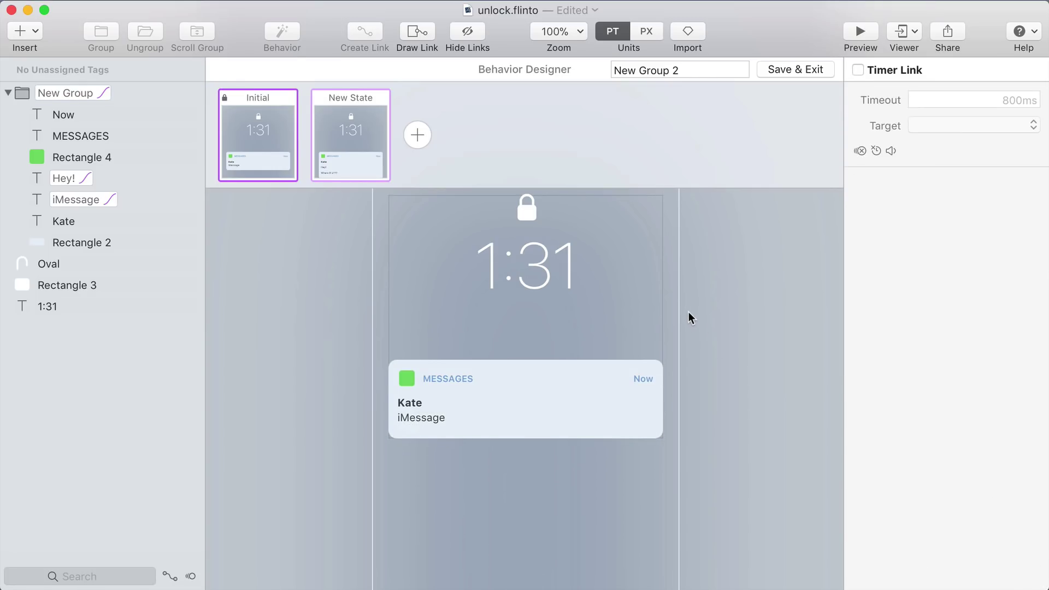
In New State, shift the shackle's left leg right and smooth its top point so the padlock opens.
{"action": "scroll", "coordinate": [582, 262], "scroll_direction": "up", "scroll_amount": 5}
{"action": "left_click", "coordinate": [325, 136]}
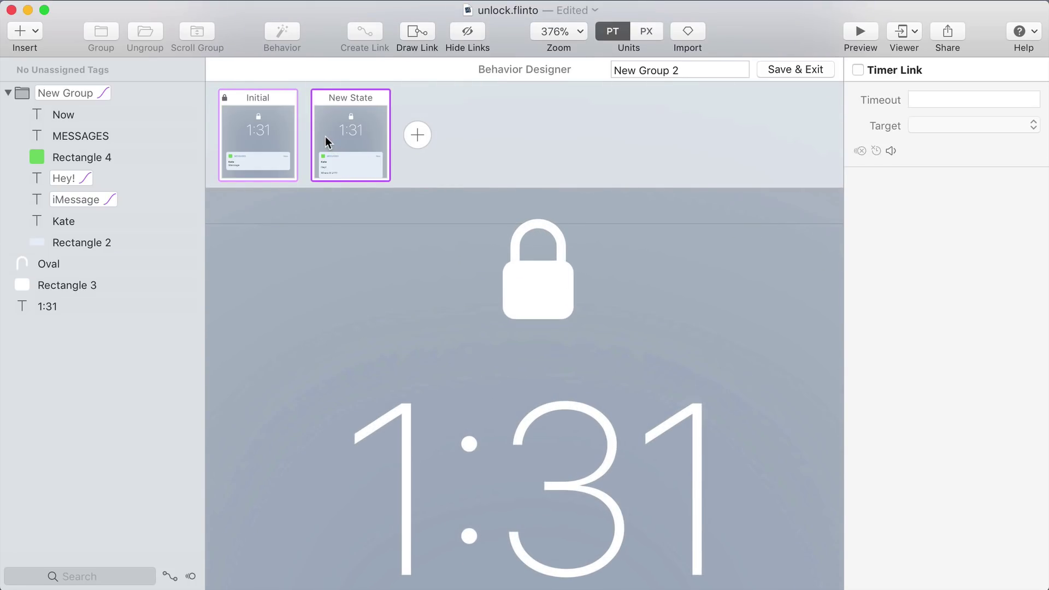
{"action": "left_click", "coordinate": [512, 245]}
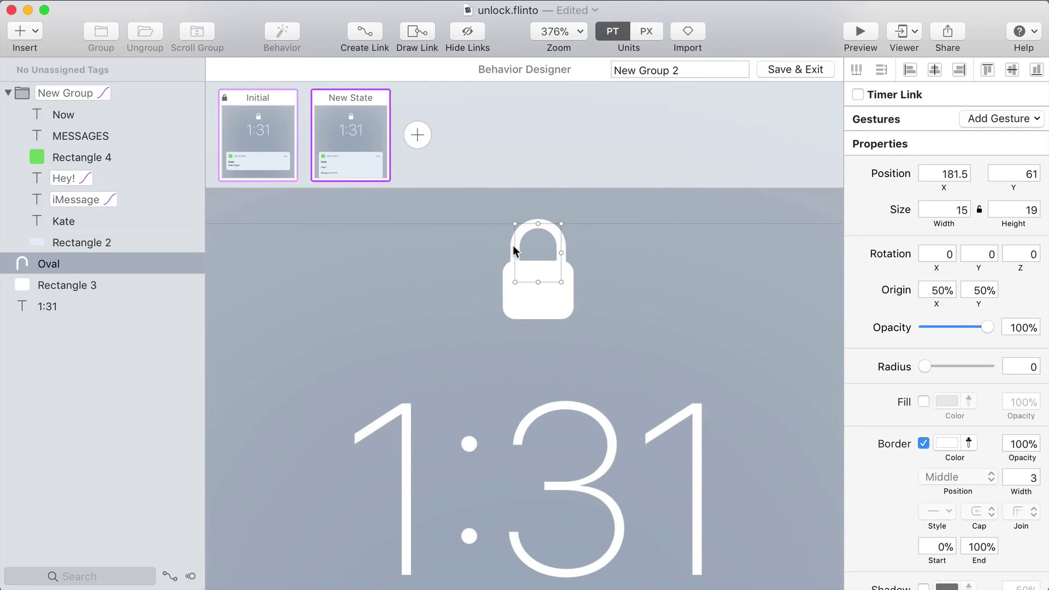
{"action": "double_click", "coordinate": [513, 244]}
{"action": "left_click_drag", "start_coordinate": [507, 234], "coordinate": [537, 300]}
{"action": "key", "text": "Right"}
{"action": "key", "text": "Right"}
{"action": "key", "text": "Right"}
{"action": "key", "text": "Right"}
{"action": "key", "text": "Right"}
{"action": "key", "text": "Right"}
{"action": "key", "text": "Right"}
{"action": "key", "text": "Right"}
{"action": "key", "text": "Right"}
{"action": "key", "text": "Right"}
{"action": "key", "text": "Right"}
{"action": "key", "text": "Right"}
{"action": "key", "text": "Right"}
{"action": "key", "text": "Right"}
{"action": "key", "text": "Right"}
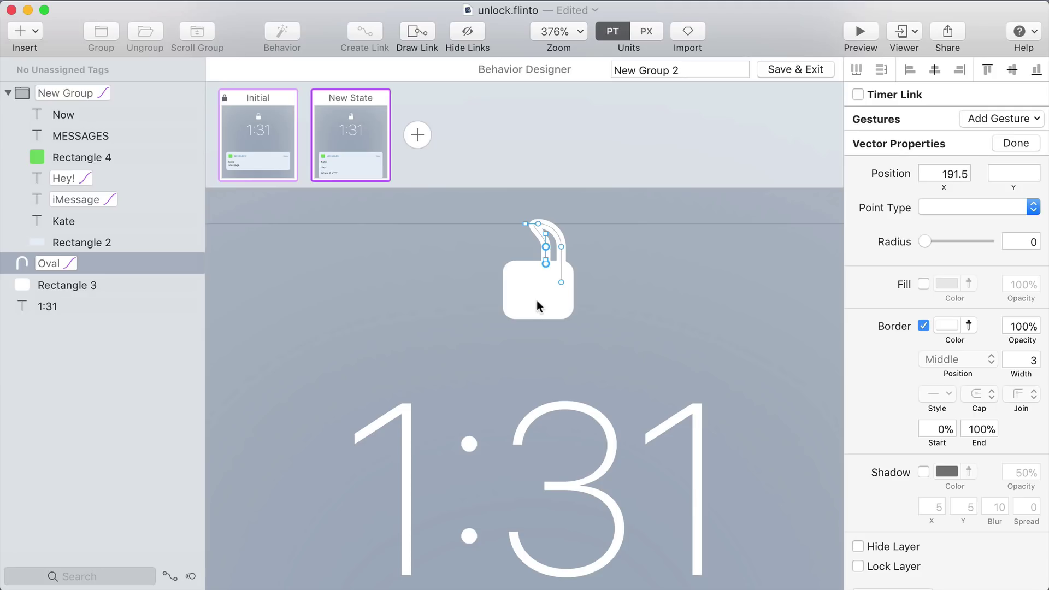
{"action": "key", "text": "Right"}
{"action": "key", "text": "Right"}
{"action": "key", "text": "Right"}
{"action": "key", "text": "Right"}
{"action": "key", "text": "Right"}
{"action": "key", "text": "Right"}
{"action": "key", "text": "Right"}
{"action": "key", "text": "Right"}
{"action": "key", "text": "Right"}
{"action": "key", "text": "Right"}
{"action": "key", "text": "Right"}
{"action": "key", "text": "Right"}
{"action": "key", "text": "Right"}
{"action": "key", "text": "Right"}
{"action": "key", "text": "Right"}
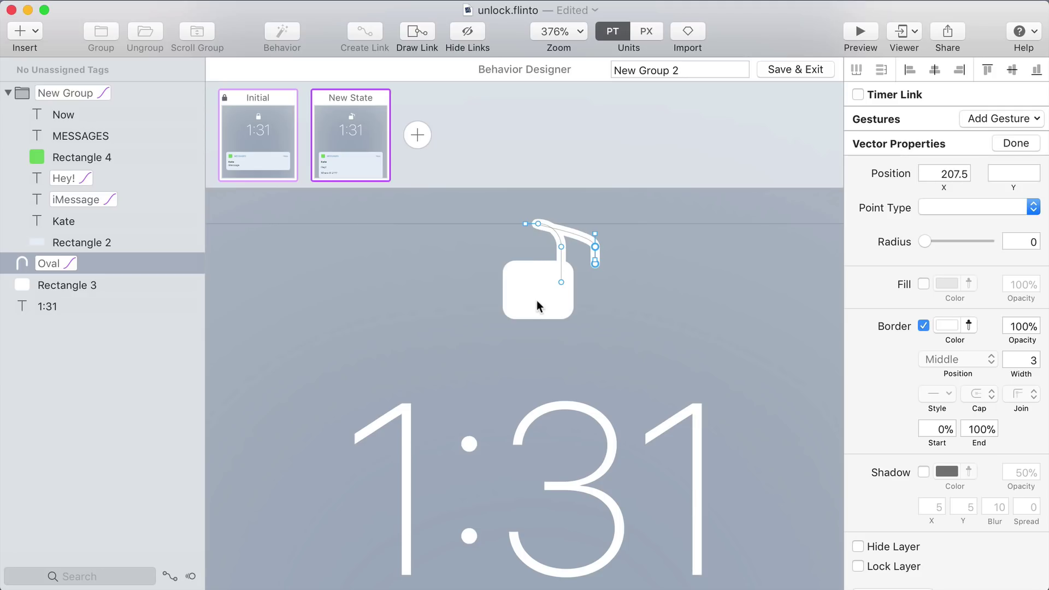
{"action": "left_click", "coordinate": [529, 221]}
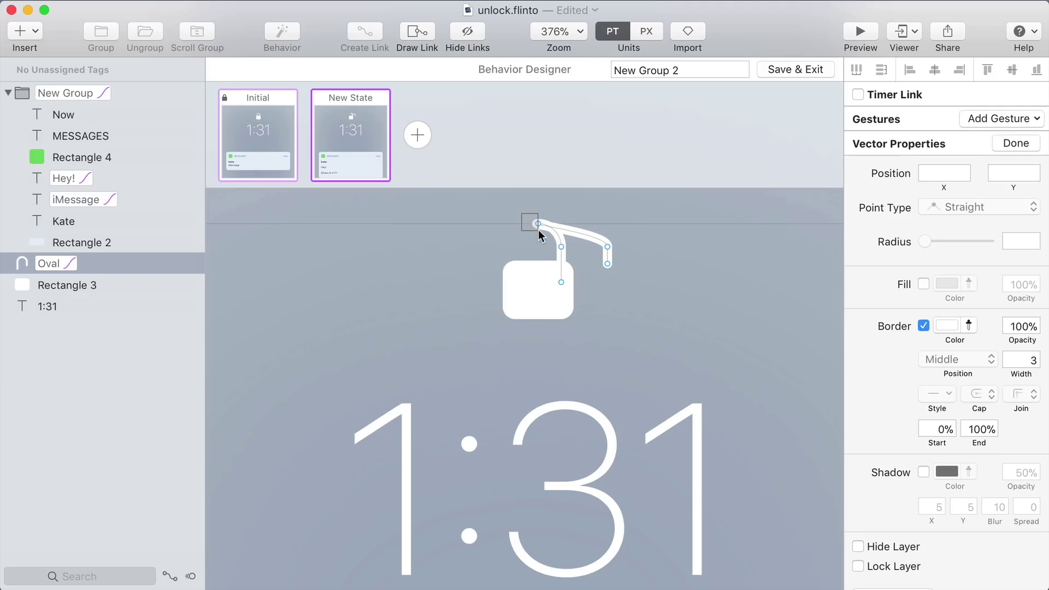
{"action": "double_click", "coordinate": [539, 228]}
{"action": "key", "text": "Right"}
{"action": "key", "text": "Right"}
{"action": "key", "text": "Right"}
{"action": "key", "text": "Right"}
{"action": "key", "text": "Right"}
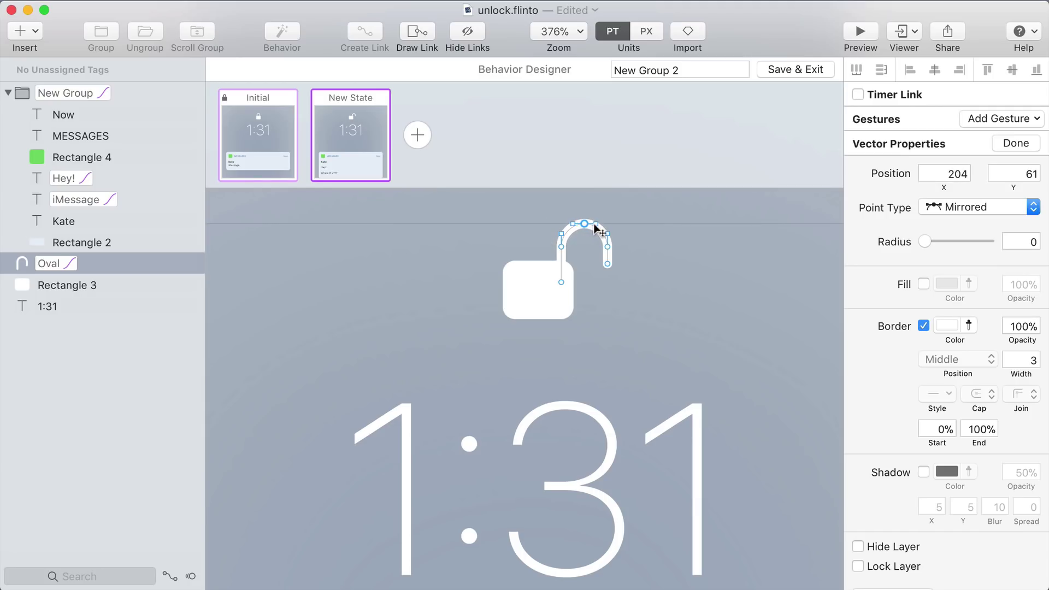
{"action": "key", "text": "Escape"}
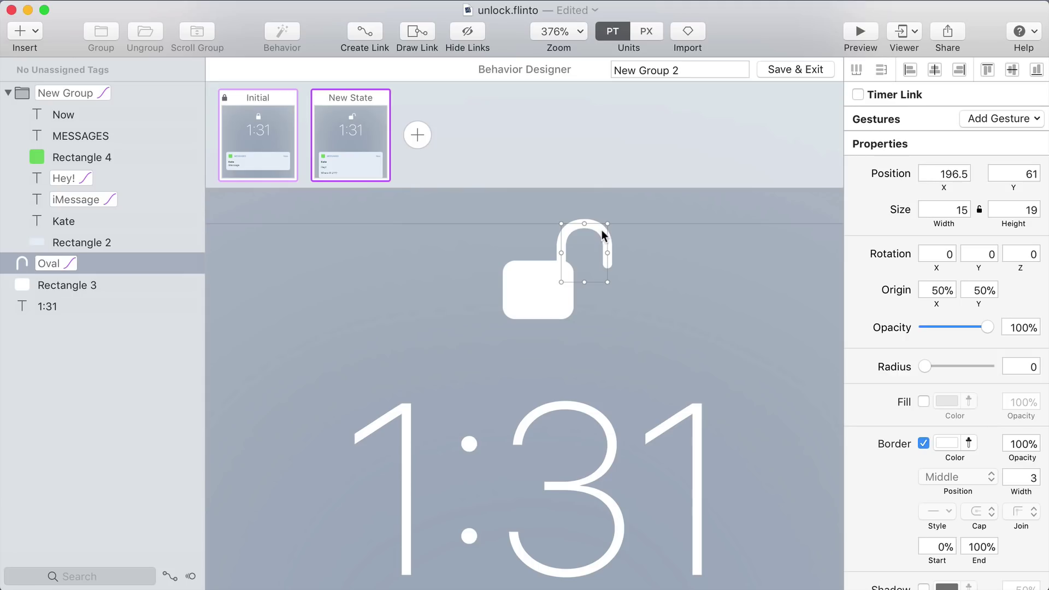
Compare the closed and opened padlock states and zoom out to the whole lock screen.
{"action": "left_click", "coordinate": [652, 238]}
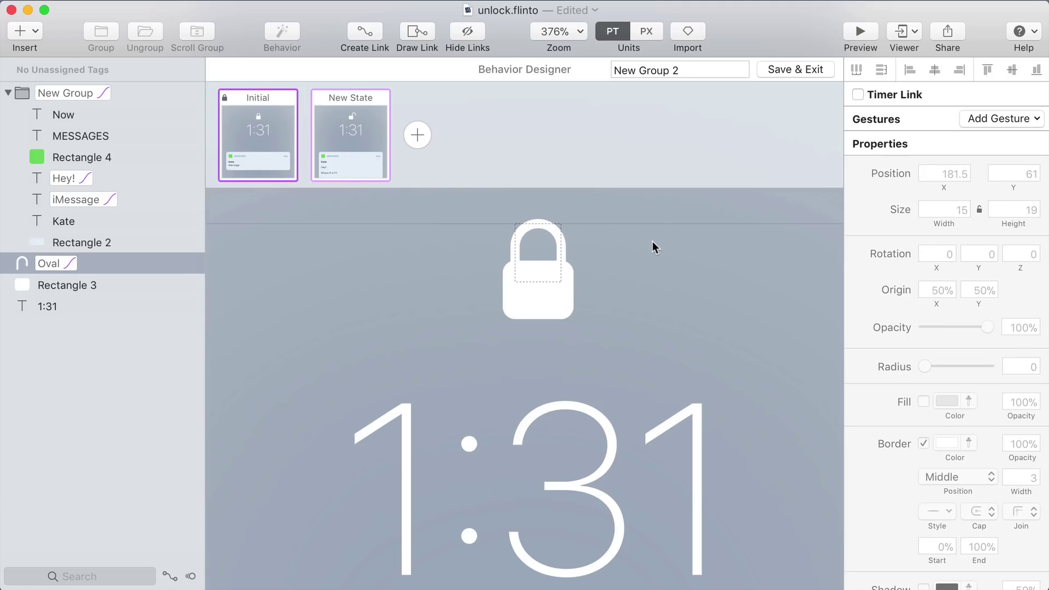
{"action": "key", "text": "super+z"}
{"action": "key", "text": "super+z"}
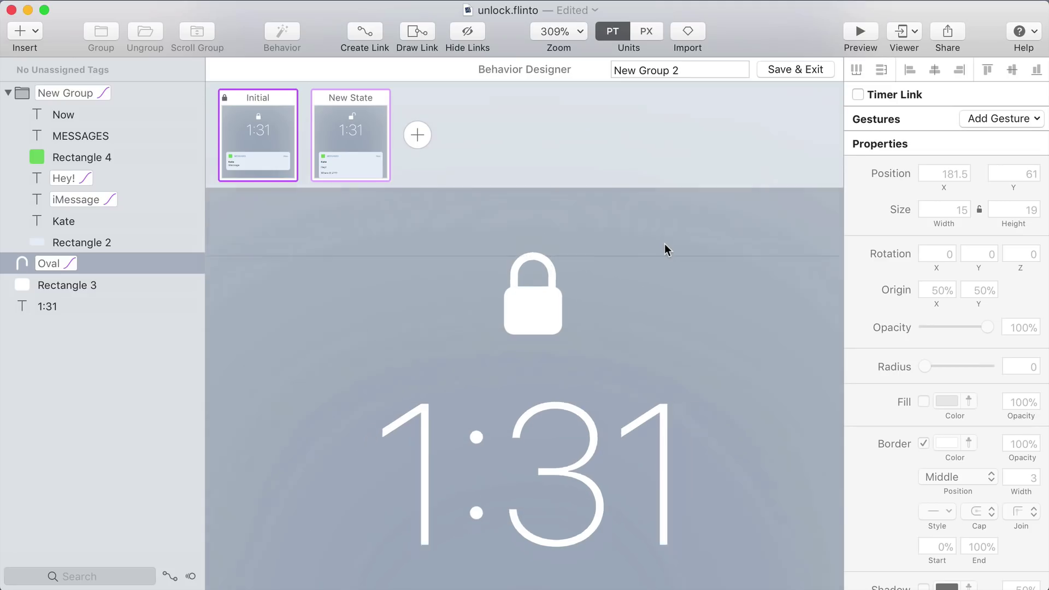
{"action": "key", "text": "super+0"}
{"action": "left_click", "coordinate": [664, 243]}
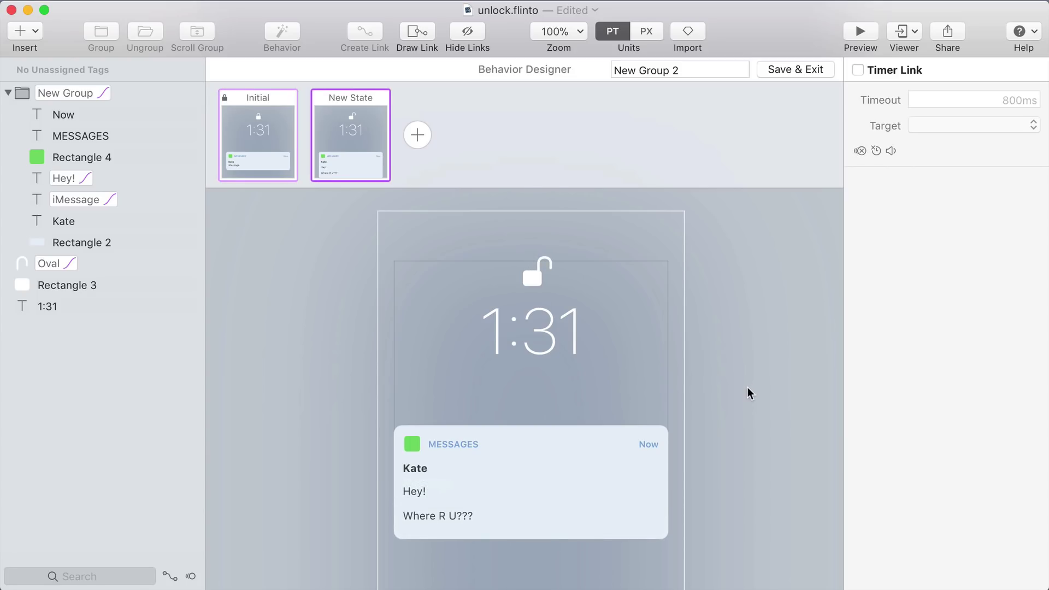
Rename the behavior to Unlock.
{"action": "left_click_drag", "start_coordinate": [707, 69], "coordinate": [431, 40]}
{"action": "type", "text": "U"}
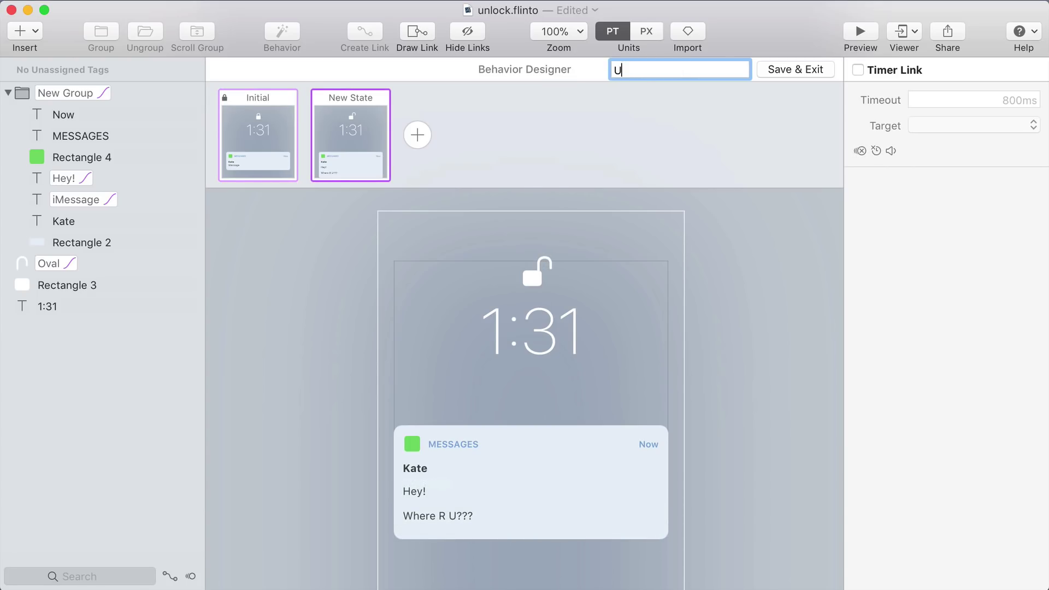
{"action": "type", "text": "nlock"}
{"action": "key", "text": "Return"}
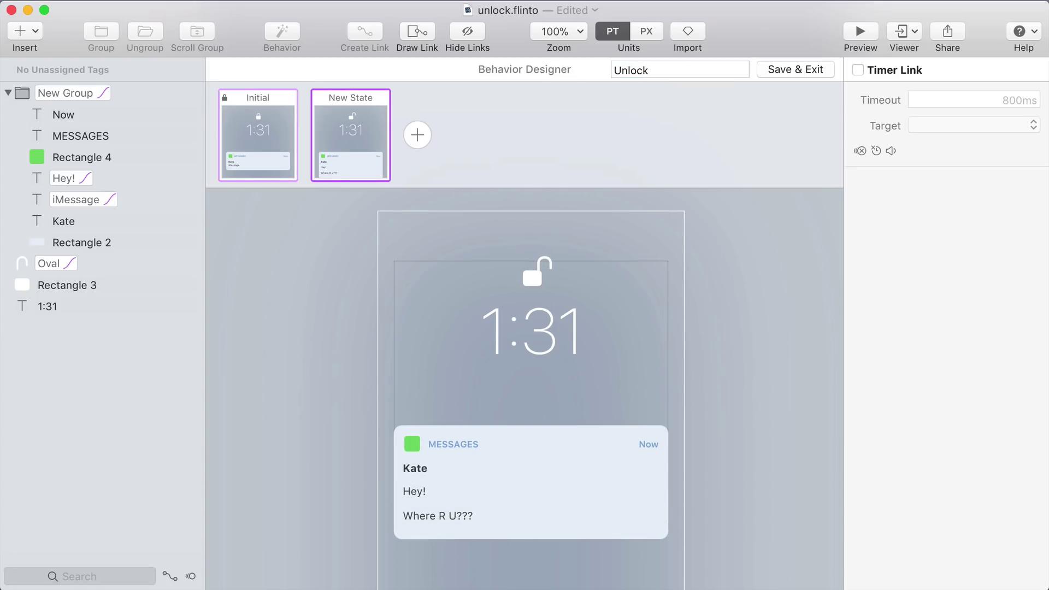
Add a full-screen tap link from the Initial state to New State.
{"action": "left_click", "coordinate": [272, 150]}
{"action": "mouse_move", "coordinate": [418, 358]}
{"action": "left_mouse_down"}
{"action": "mouse_move", "coordinate": [405, 335]}
{"action": "mouse_move", "coordinate": [418, 342]}
{"action": "left_mouse_up"}
{"action": "key", "text": "super+minus"}
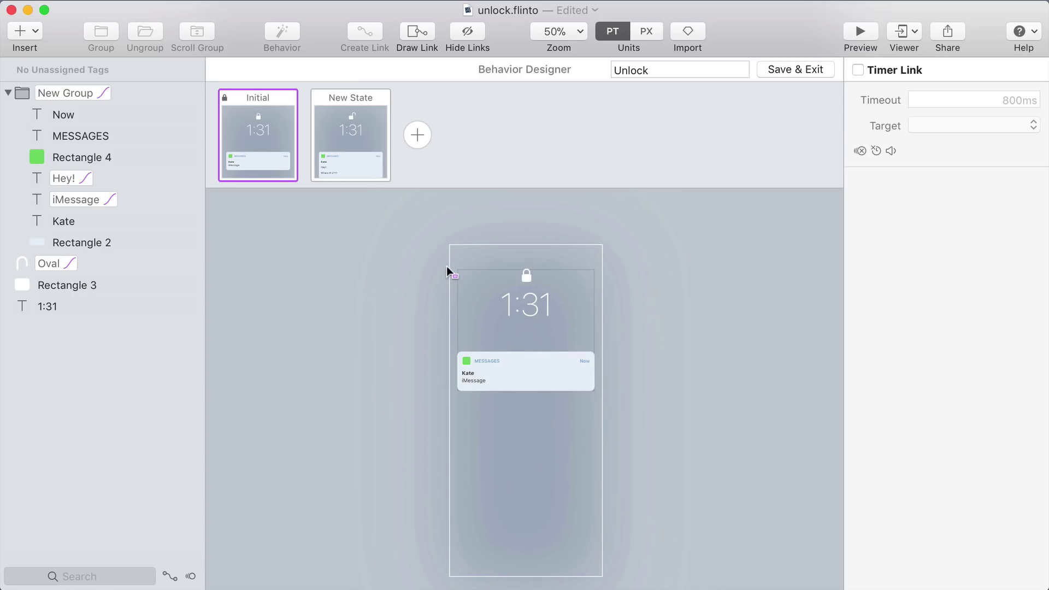
{"action": "left_click_drag", "start_coordinate": [452, 249], "coordinate": [600, 573]}
{"action": "left_click", "coordinate": [355, 153]}
{"action": "left_click", "coordinate": [409, 212]}
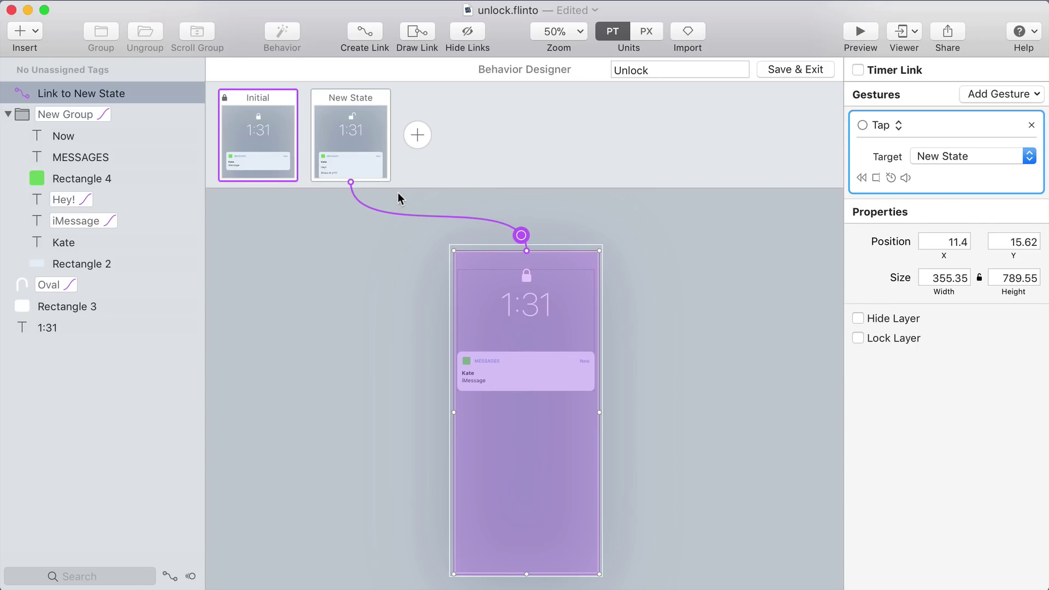
Add a full-screen tap link from New State back to Initial and launch Preview.
{"action": "left_click", "coordinate": [354, 140]}
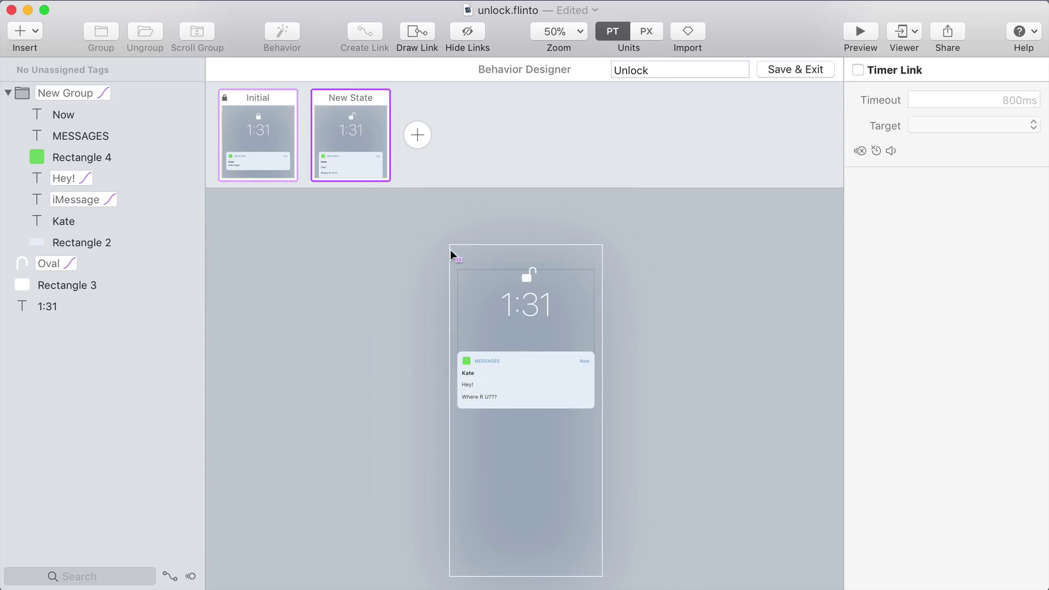
{"action": "left_click_drag", "start_coordinate": [451, 249], "coordinate": [601, 572]}
{"action": "left_click_drag", "start_coordinate": [267, 146], "coordinate": [266, 147]}
{"action": "left_click", "coordinate": [324, 208]}
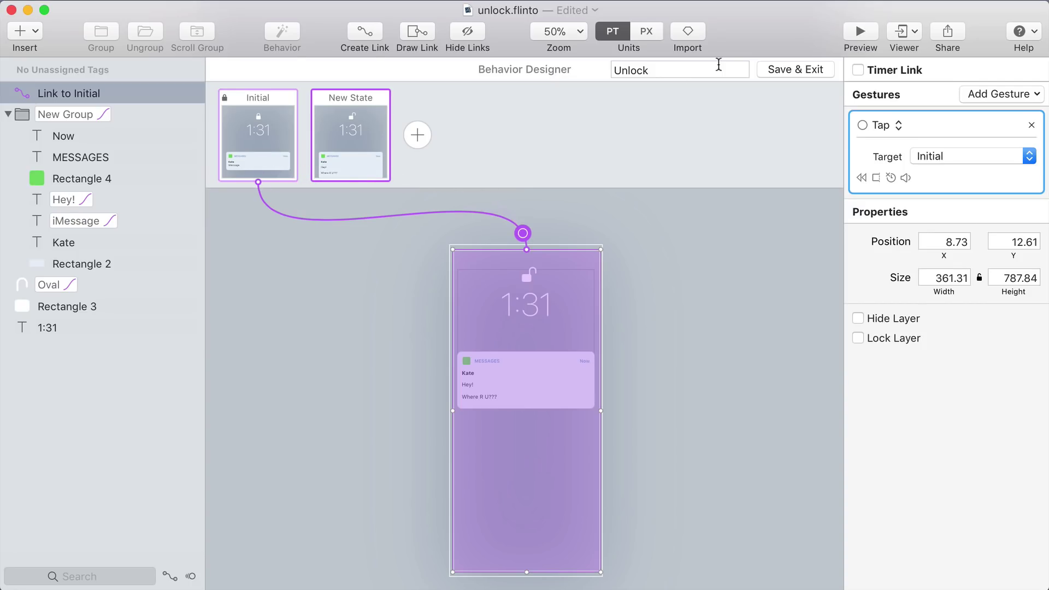
{"action": "left_click", "coordinate": [858, 34]}
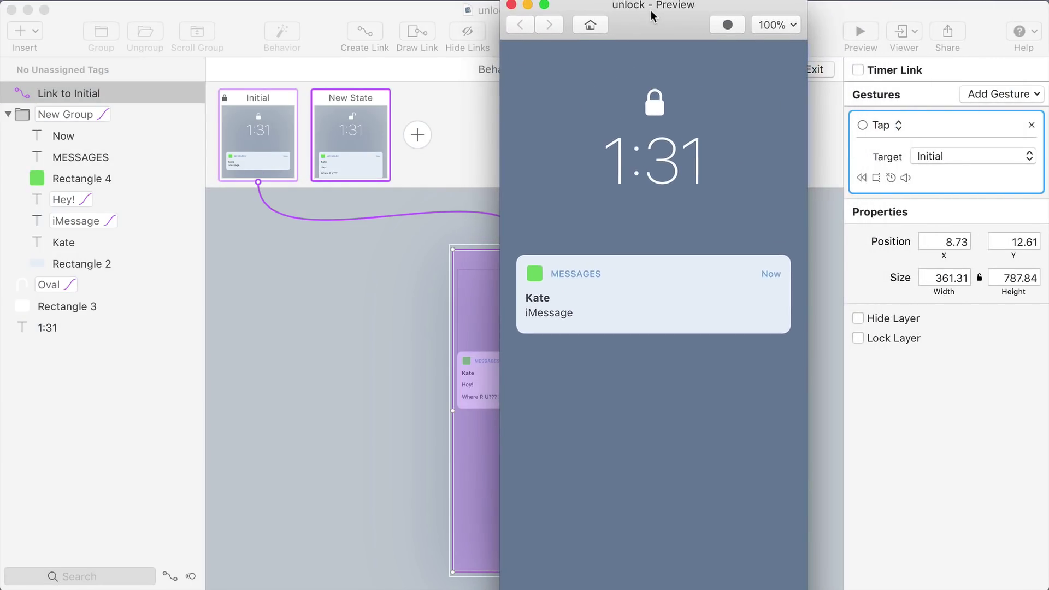
{"action": "left_click_drag", "start_coordinate": [650, 10], "coordinate": [659, 15]}
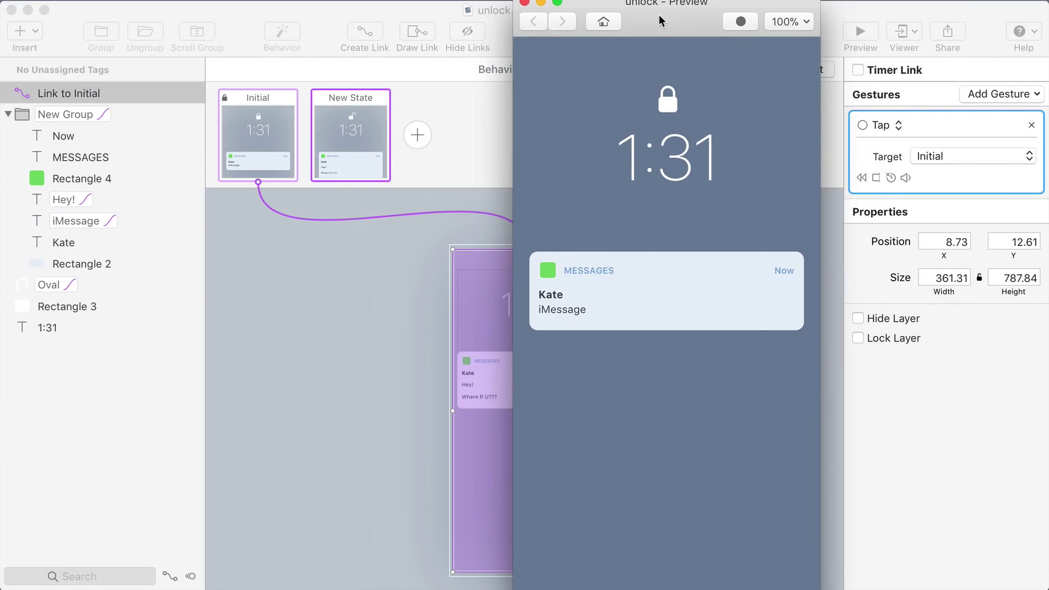
{"action": "left_click", "coordinate": [578, 209]}
{"action": "left_click", "coordinate": [578, 209]}
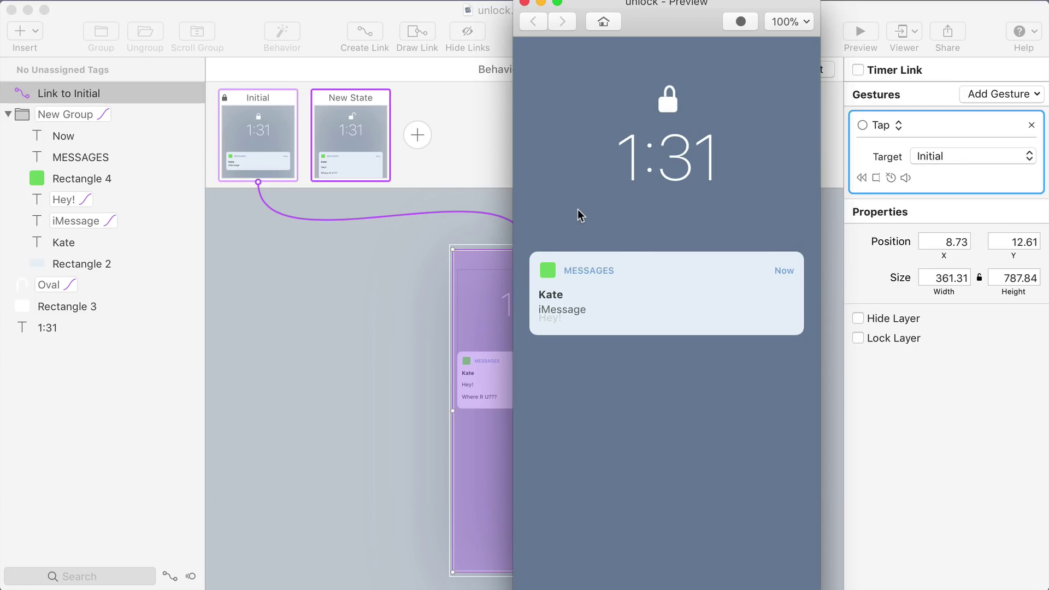
{"action": "left_click", "coordinate": [578, 209]}
{"action": "left_click", "coordinate": [578, 207]}
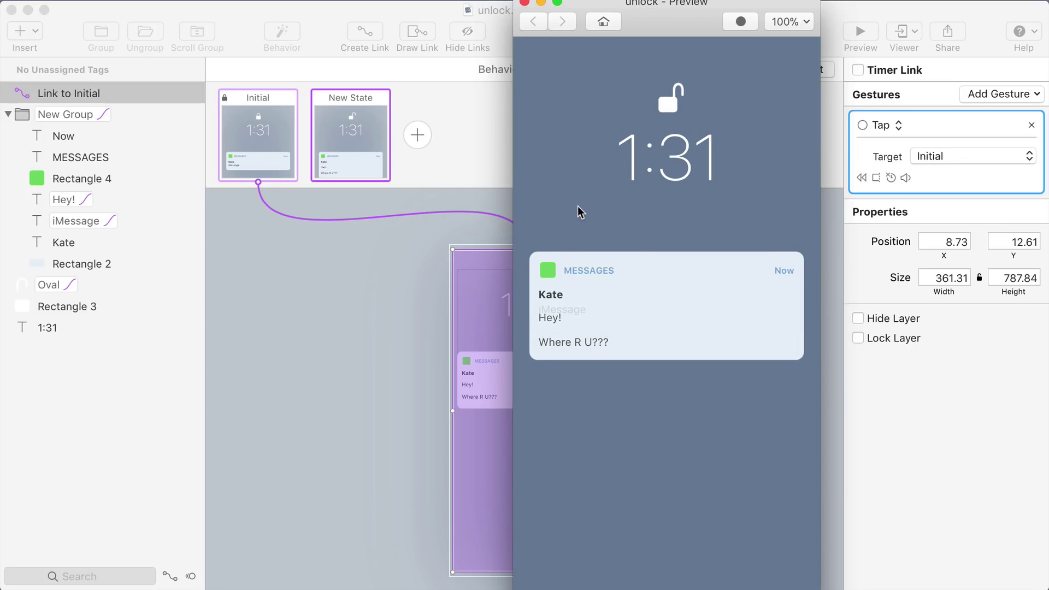
{"action": "left_click", "coordinate": [572, 207]}
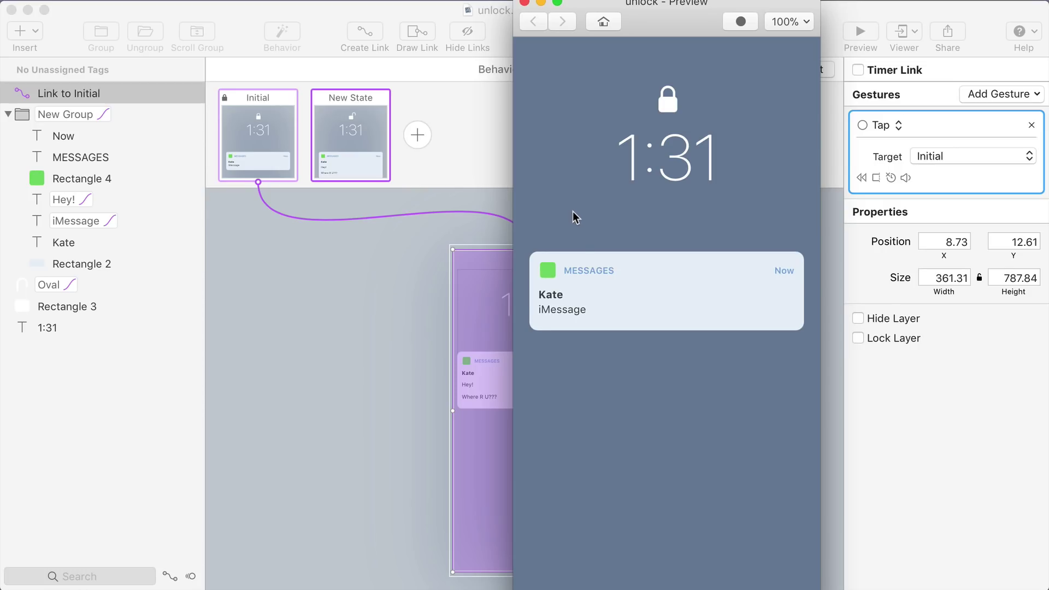
{"action": "left_click", "coordinate": [564, 182]}
{"action": "left_click", "coordinate": [564, 182]}
{"action": "left_click", "coordinate": [564, 181]}
Close the preview and send the prototype to the connected iPhone from the Viewer list.
{"action": "left_click", "coordinate": [524, 3]}
{"action": "left_click", "coordinate": [897, 33]}
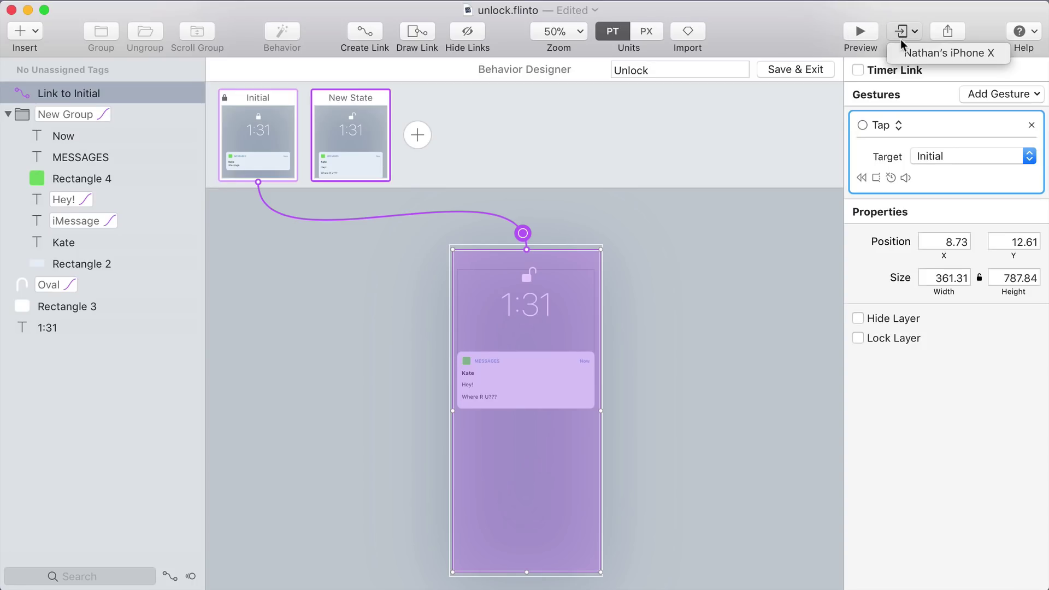
{"action": "left_click", "coordinate": [903, 48]}
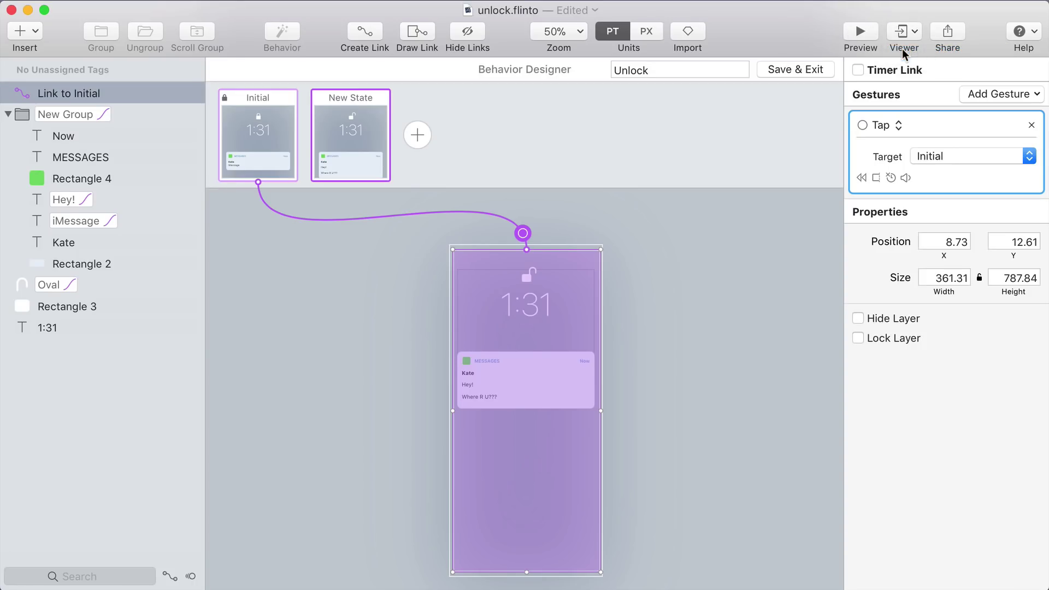